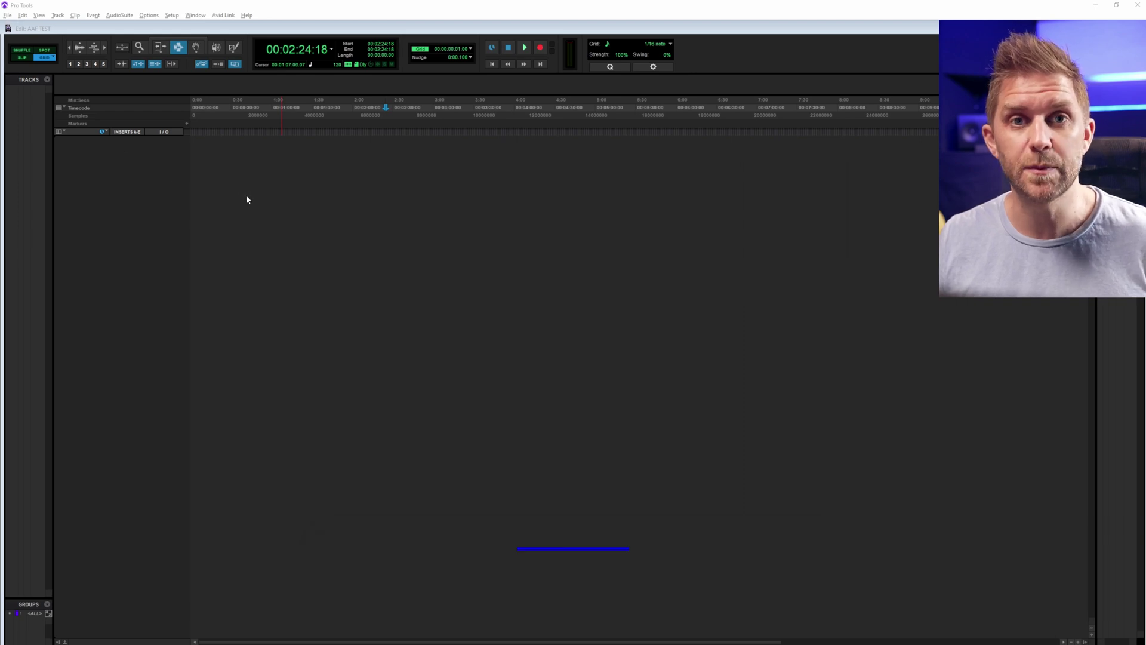
Drag the F.Scott Fitzgerald MASTER_FORMIX .omf from Explorer into the session, importing every track as New Track.
{"action": "left_click", "coordinate": [373, 251]}
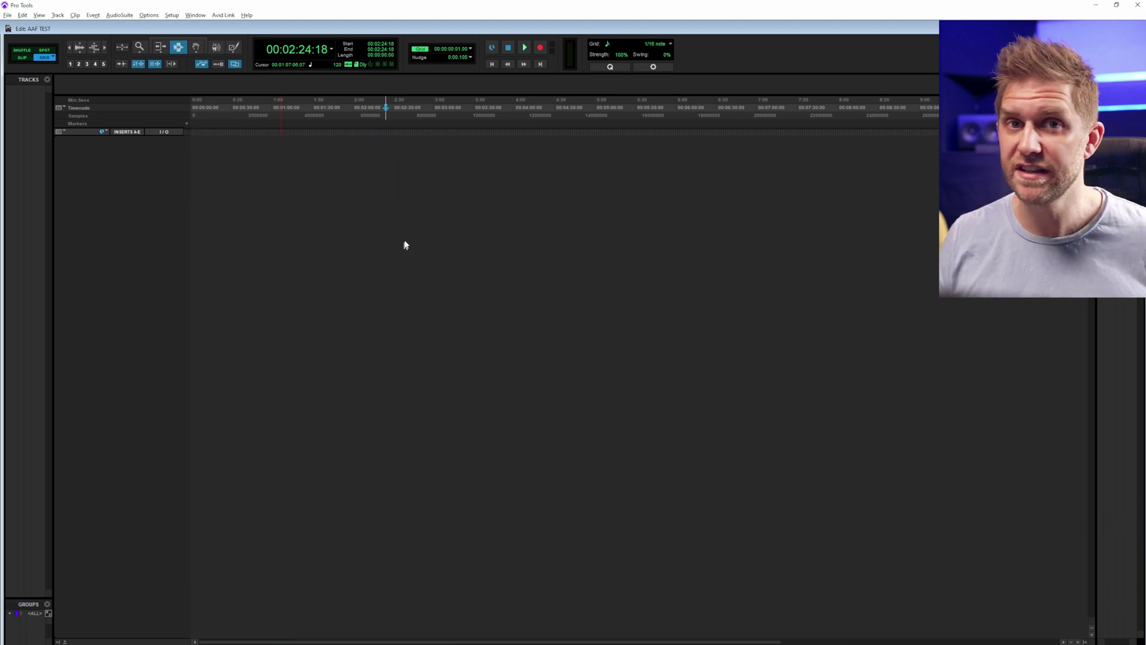
{"action": "left_click", "coordinate": [7, 15]}
{"action": "mouse_move", "coordinate": [40, 163]}
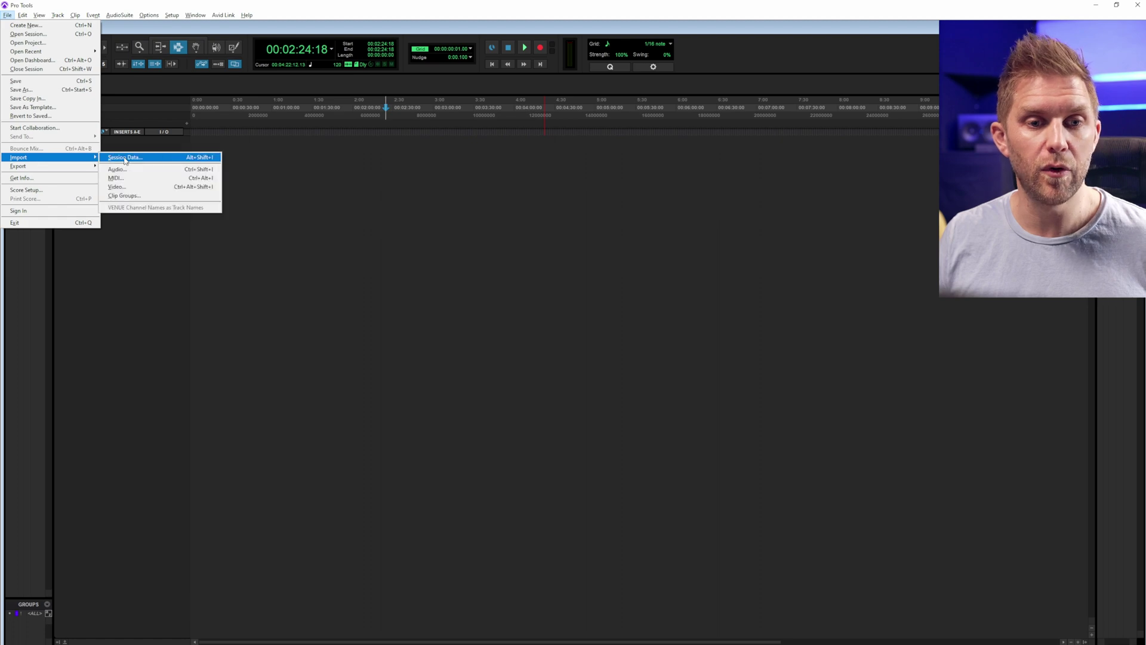
{"action": "key", "text": "alt+Tab"}
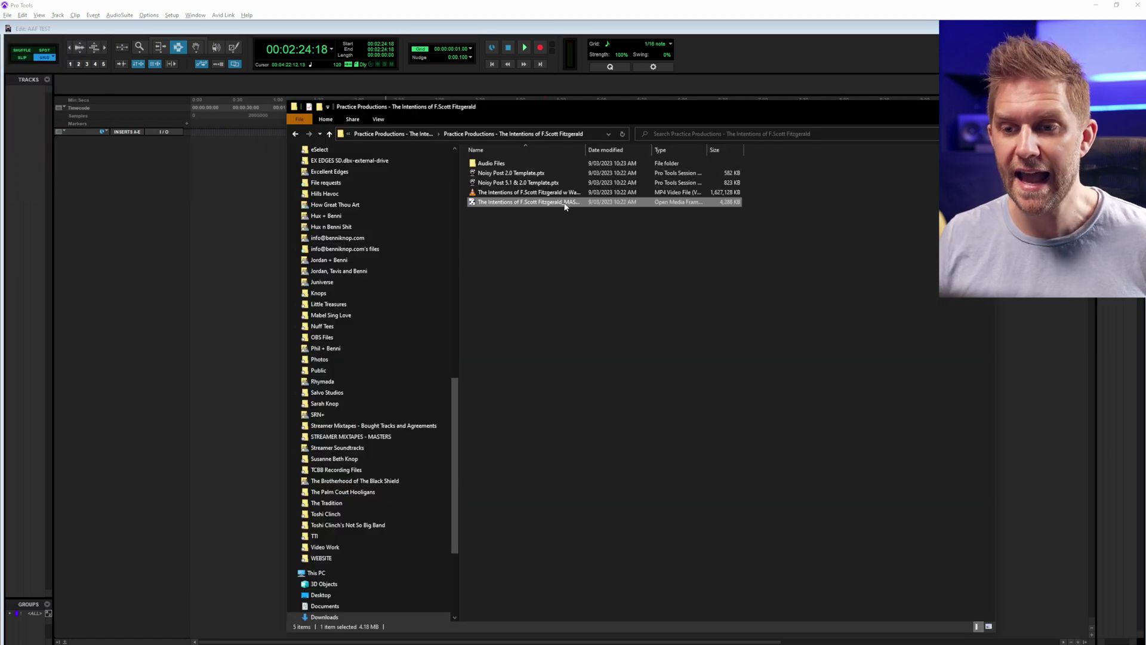
{"action": "double_click", "coordinate": [585, 149]}
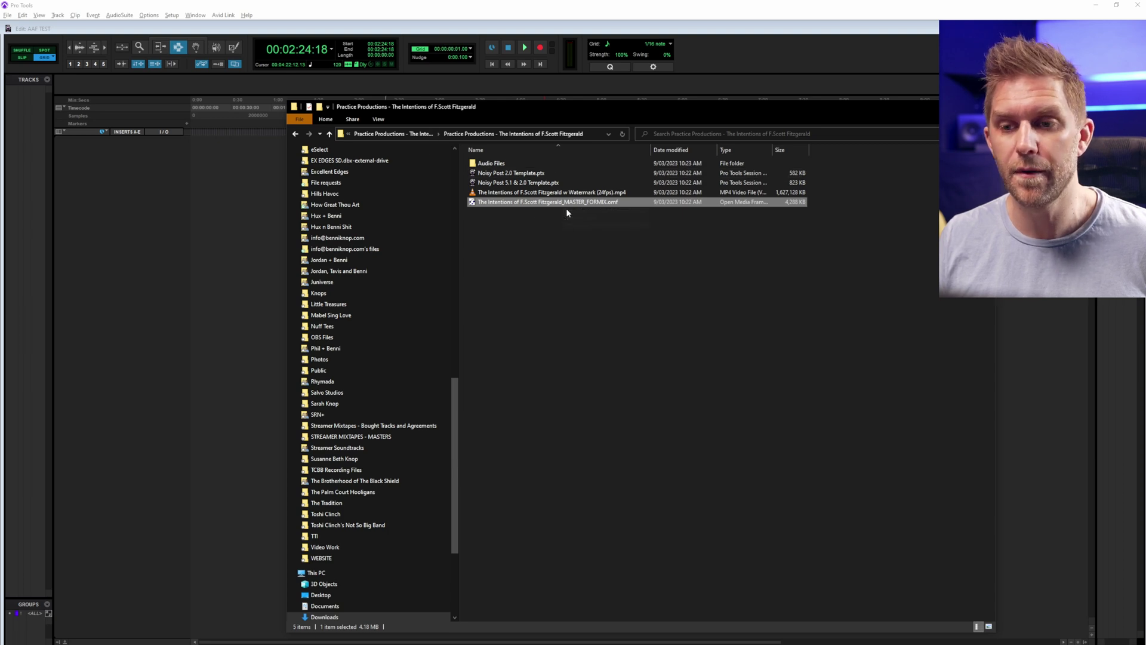
{"action": "left_click_drag", "start_coordinate": [546, 207], "coordinate": [222, 209]}
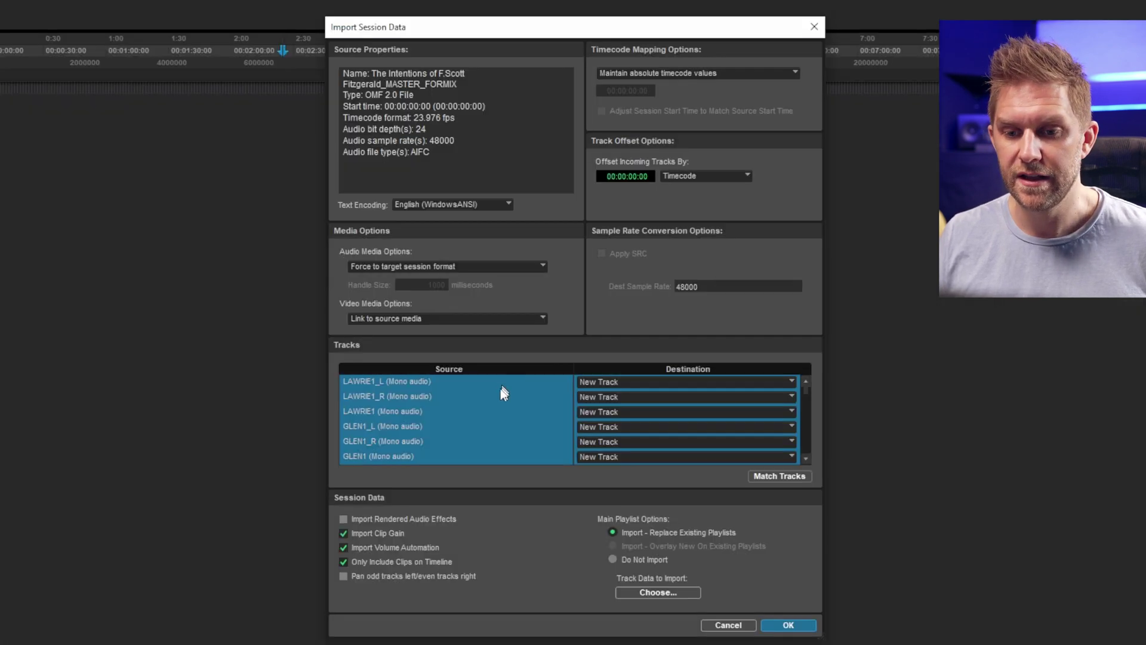
{"action": "scroll", "coordinate": [539, 328], "scroll_direction": "down", "scroll_amount": 5}
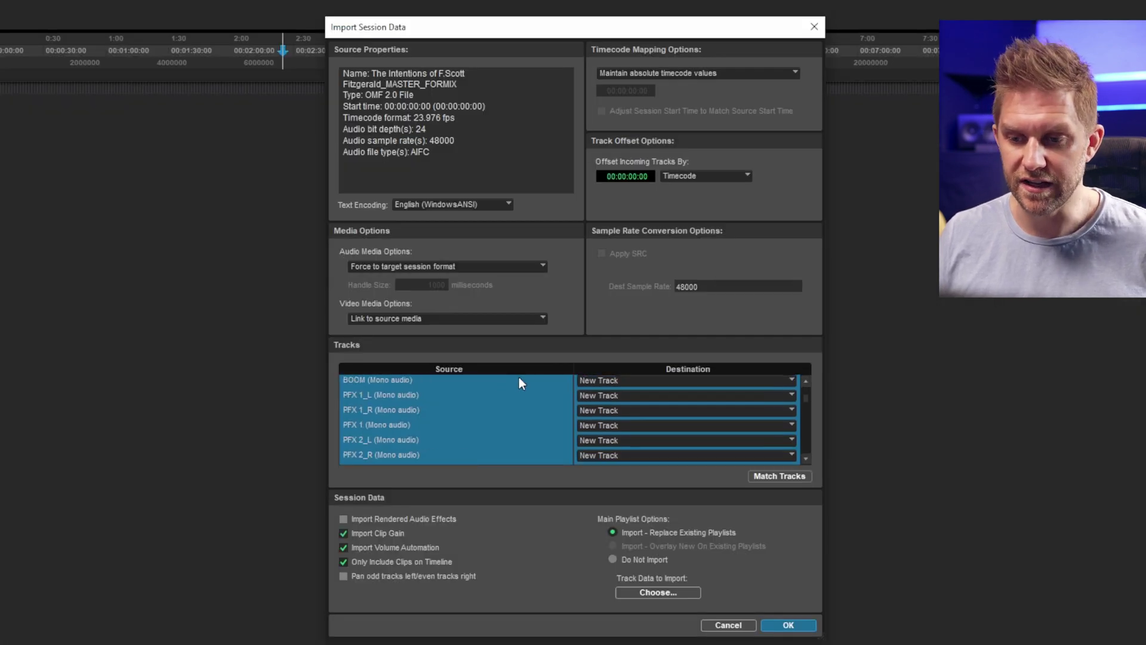
{"action": "scroll", "coordinate": [558, 410], "scroll_direction": "down", "scroll_amount": 6}
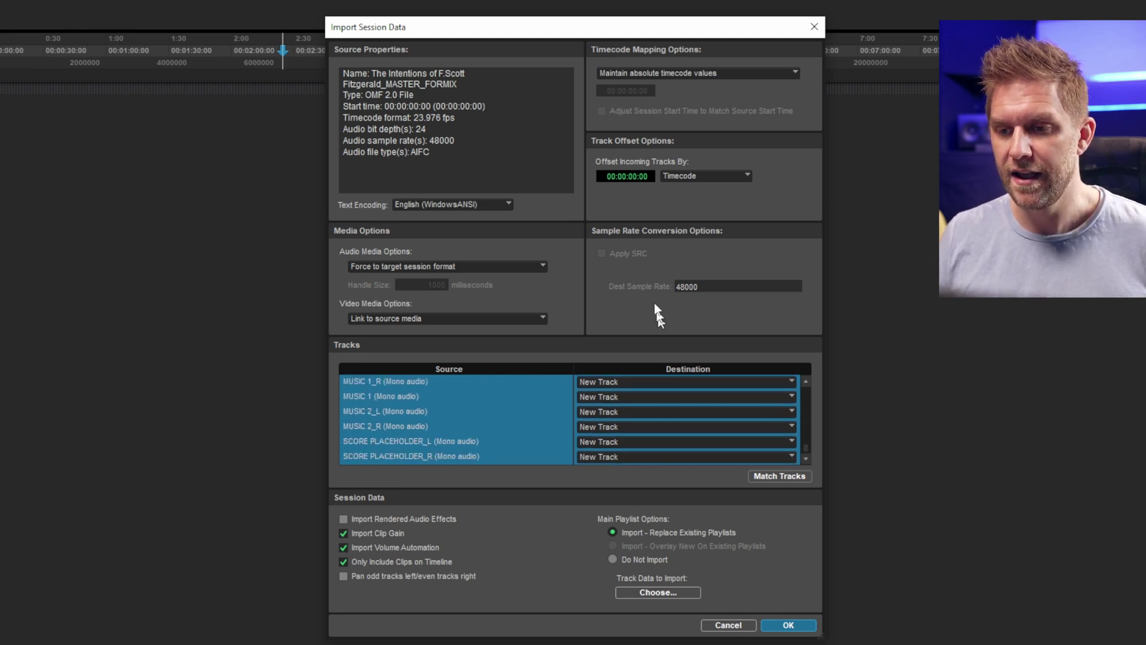
{"action": "left_click", "coordinate": [789, 624]}
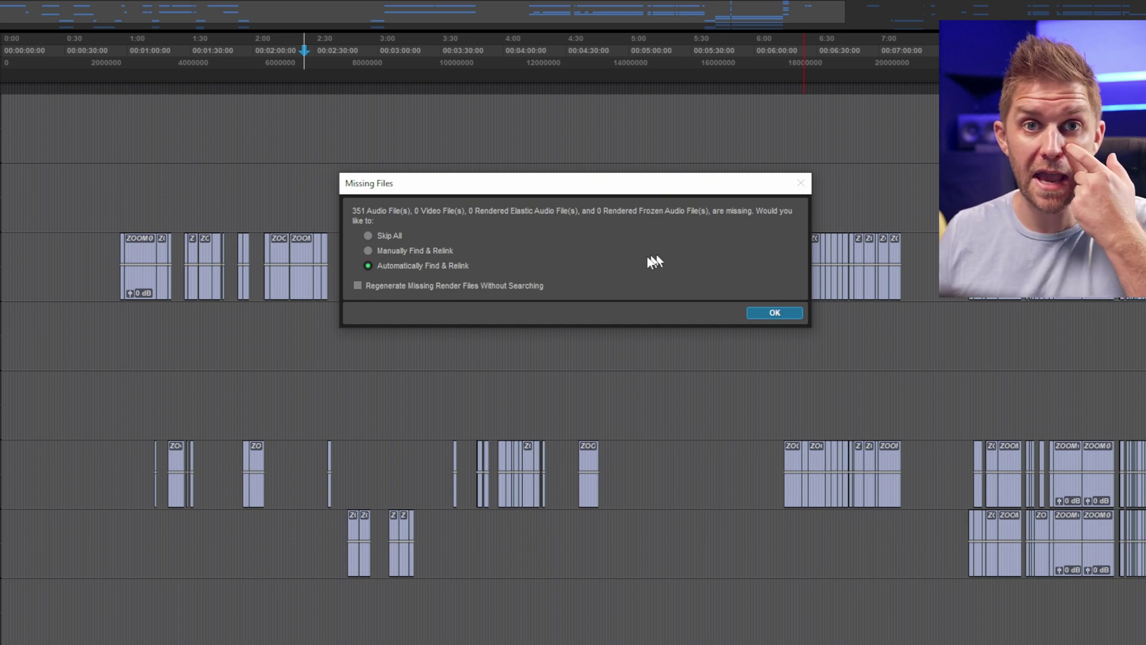
Choose Manually Find & Relink, expand the Relink folder tree to the Practice Productions folder, and run Find Links.
{"action": "left_click", "coordinate": [396, 250]}
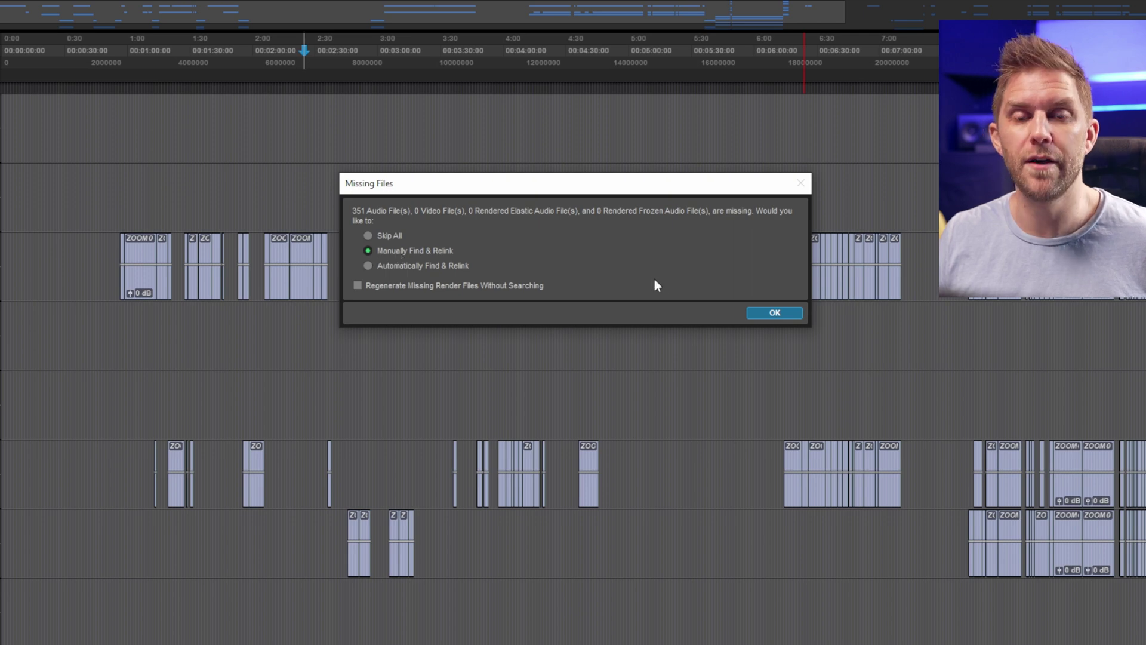
{"action": "left_click", "coordinate": [758, 311]}
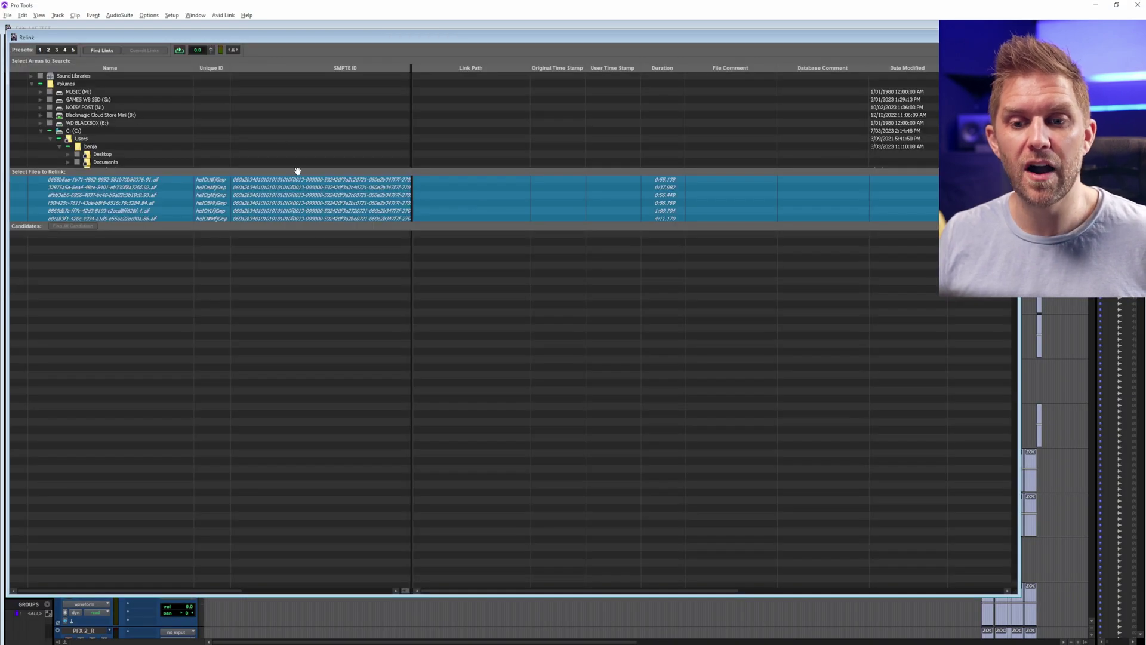
{"action": "left_click_drag", "start_coordinate": [170, 174], "coordinate": [157, 361]}
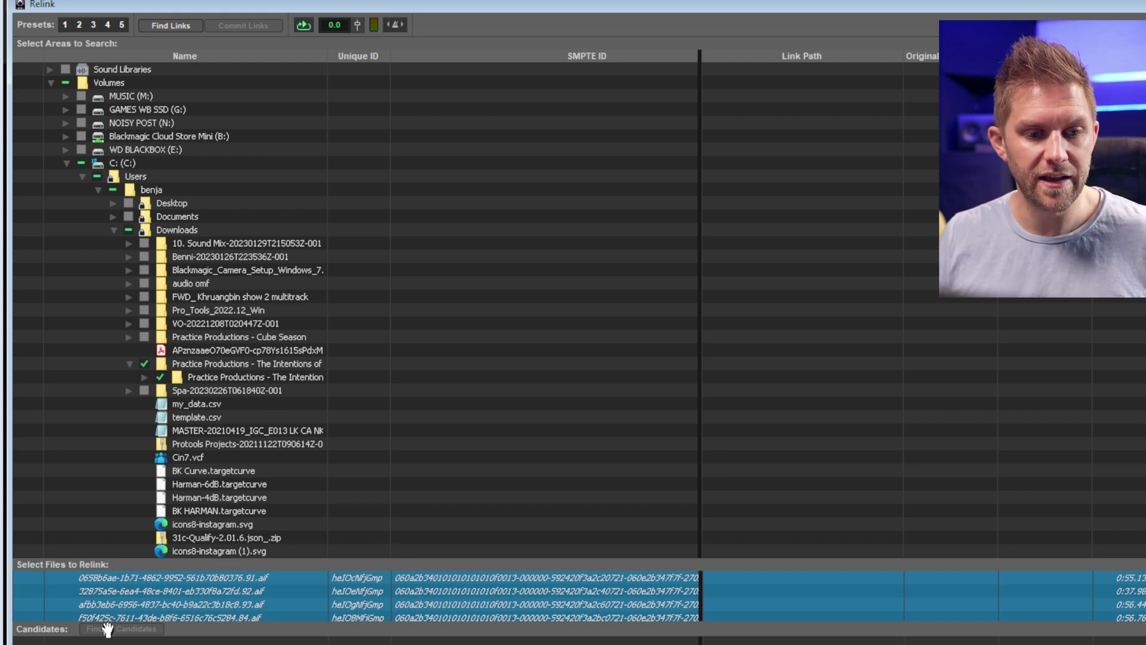
{"action": "left_click", "coordinate": [180, 24]}
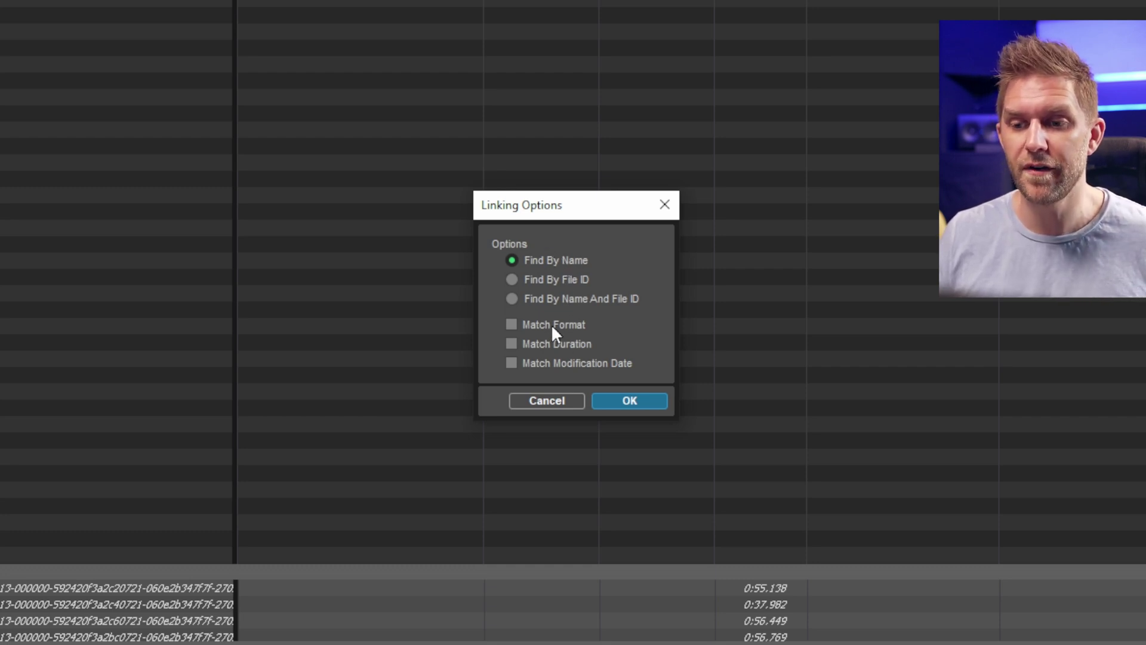
Find links by name only, with Match Format and Match Duration turned off.
{"action": "left_click", "coordinate": [539, 343]}
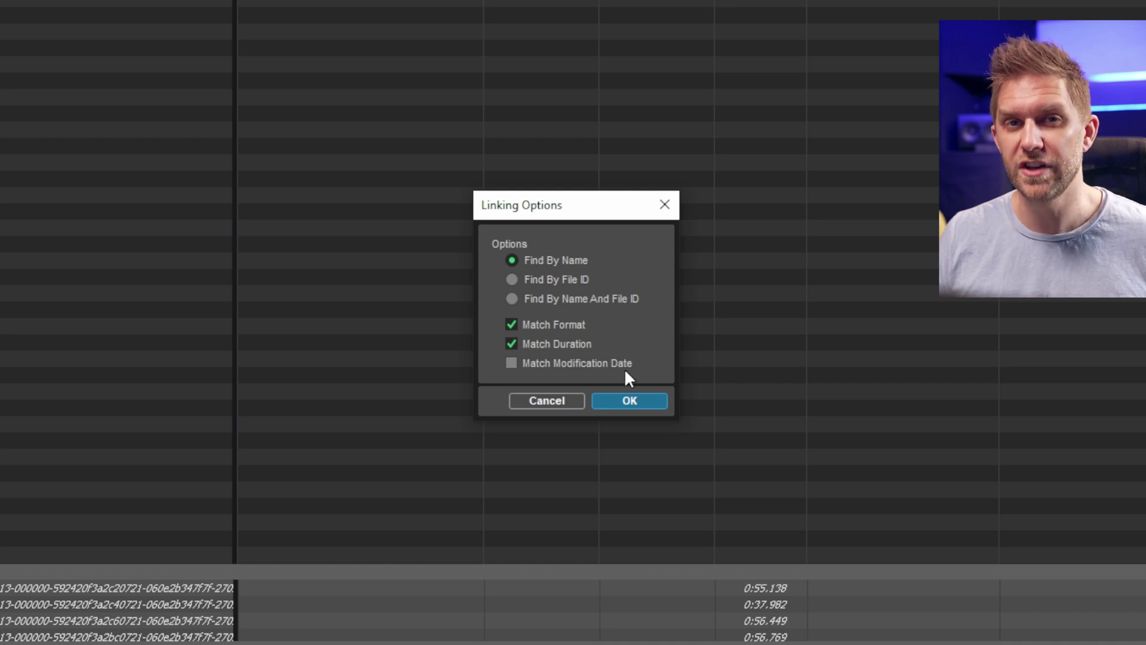
{"action": "left_click", "coordinate": [556, 324]}
{"action": "left_click", "coordinate": [555, 343]}
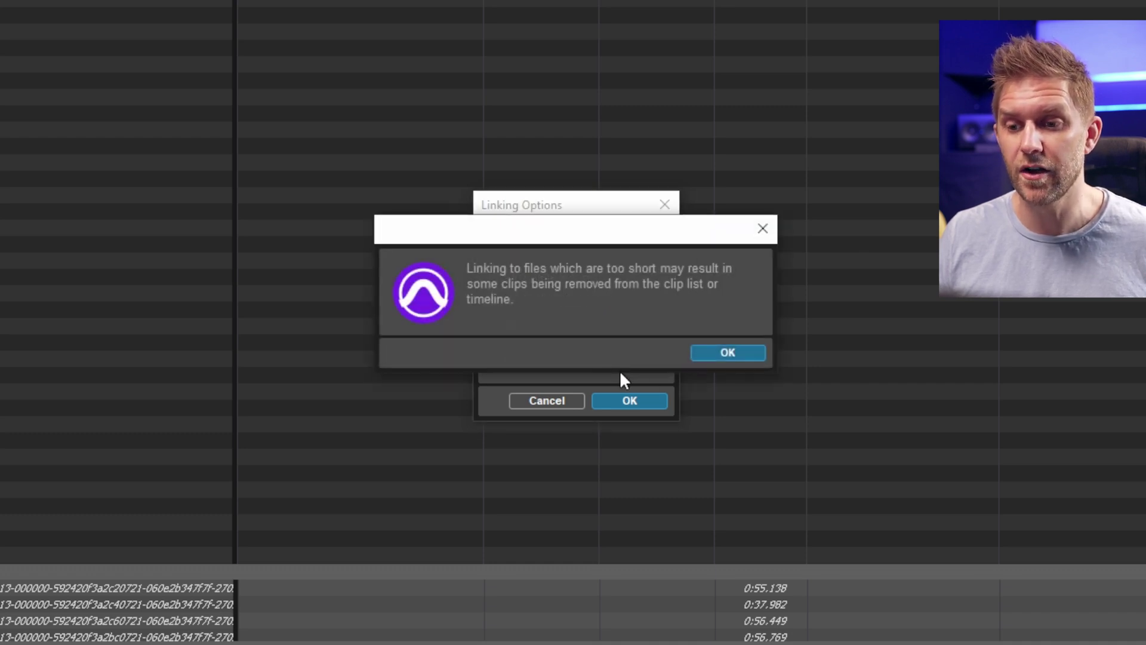
{"action": "left_click", "coordinate": [715, 353]}
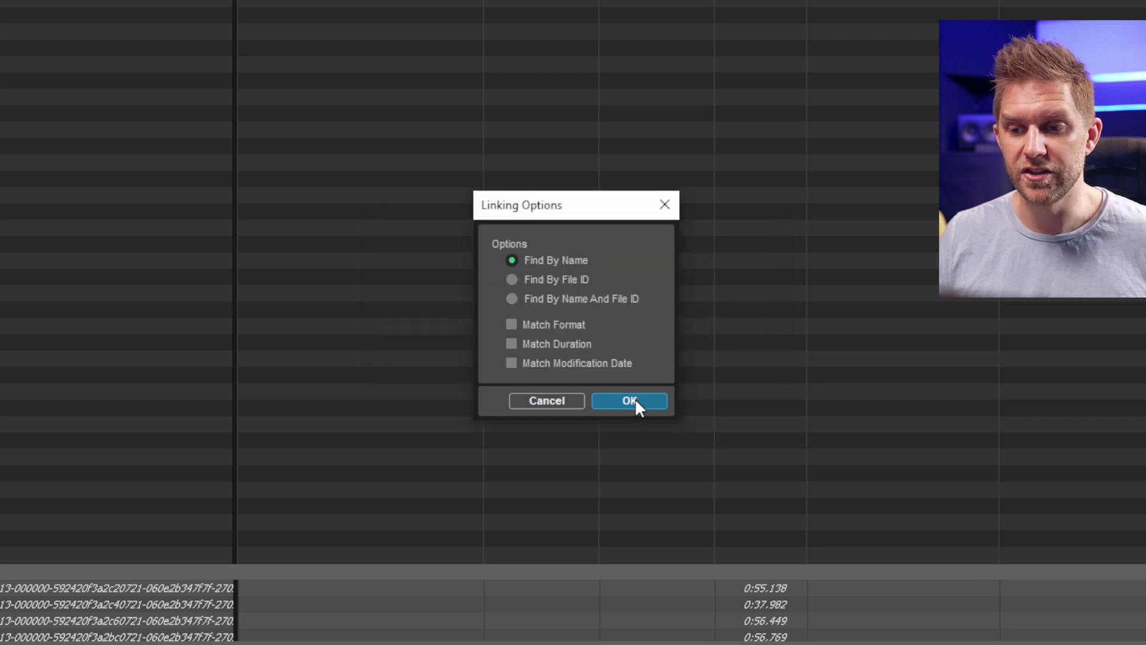
{"action": "left_click", "coordinate": [635, 400]}
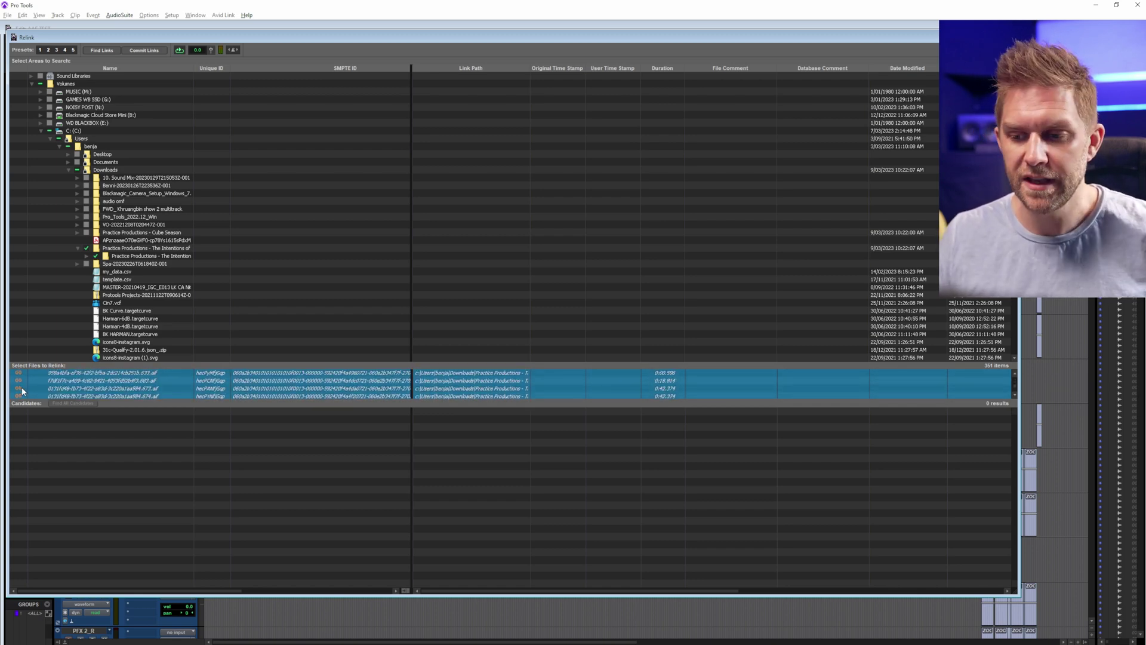
Commit all found links and zoom the Edit window to fit the session.
{"action": "left_click", "coordinate": [145, 51]}
{"action": "left_click", "coordinate": [646, 260]}
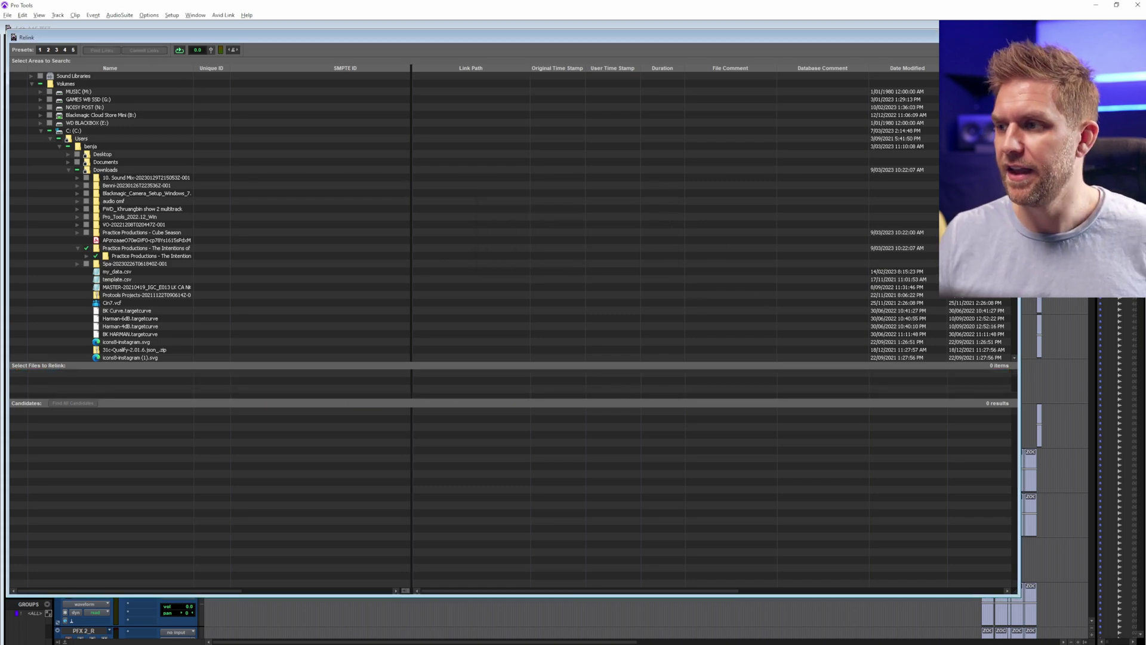
{"action": "key", "text": "ctrl+alt+super+bracketleft"}
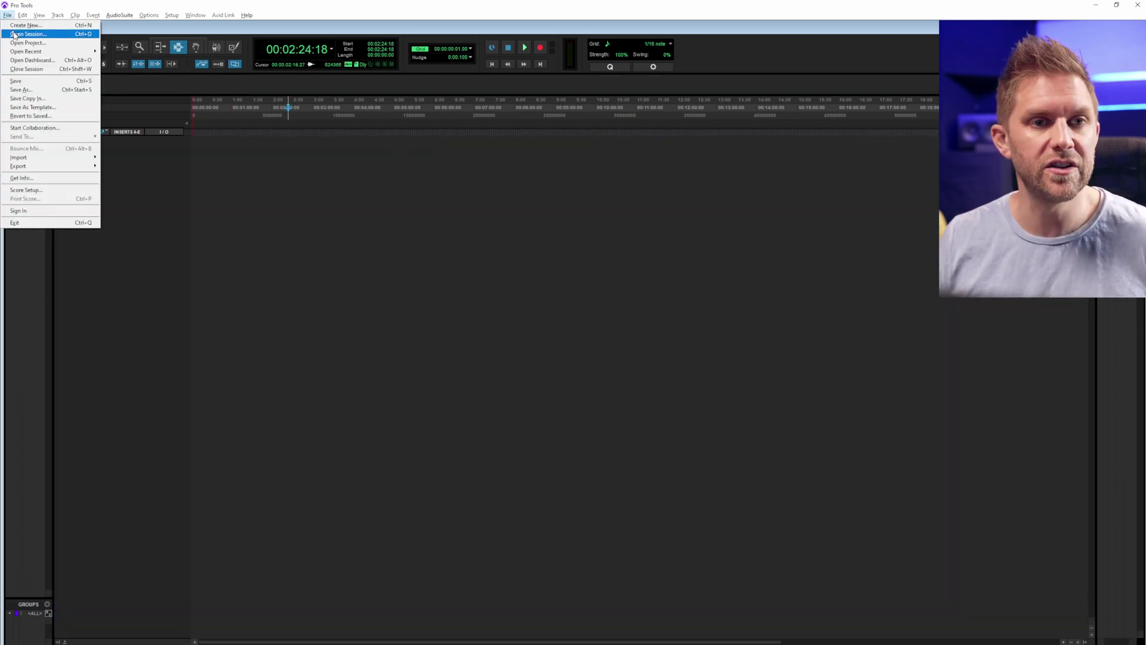
Import session data from CS Picutre Lock XML Seq Non-VFX.aaf in Downloads > Practice Productions - Cube Season > Cube Season.
{"action": "left_click", "coordinate": [368, 176]}
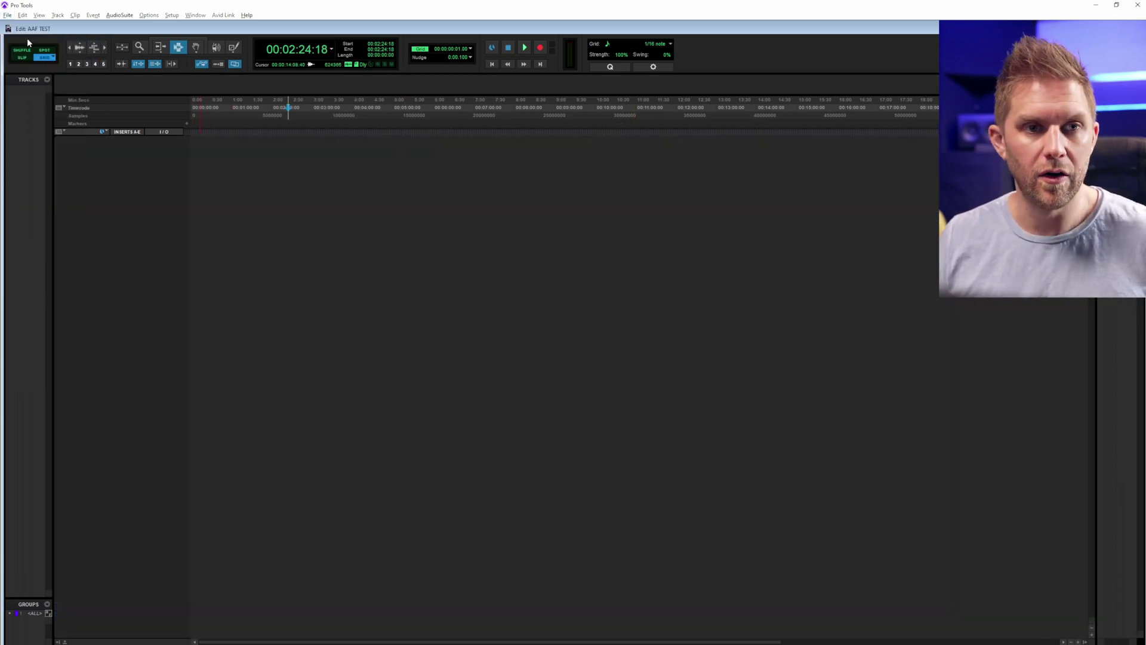
{"action": "left_click", "coordinate": [7, 15]}
{"action": "mouse_move", "coordinate": [48, 157]}
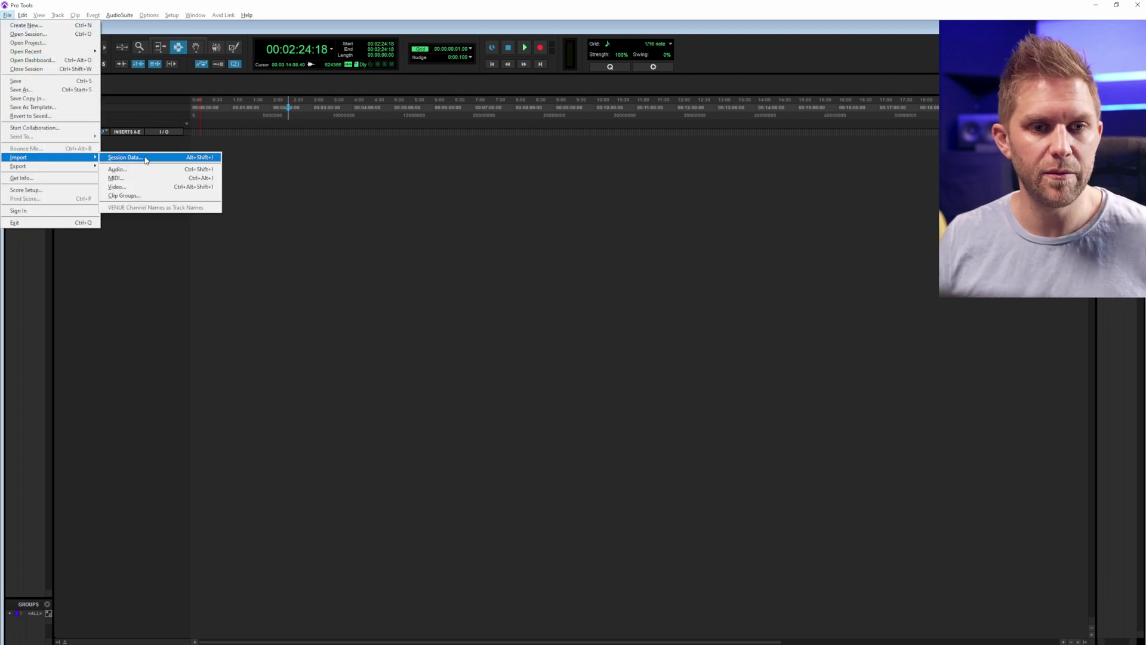
{"action": "left_click", "coordinate": [122, 154]}
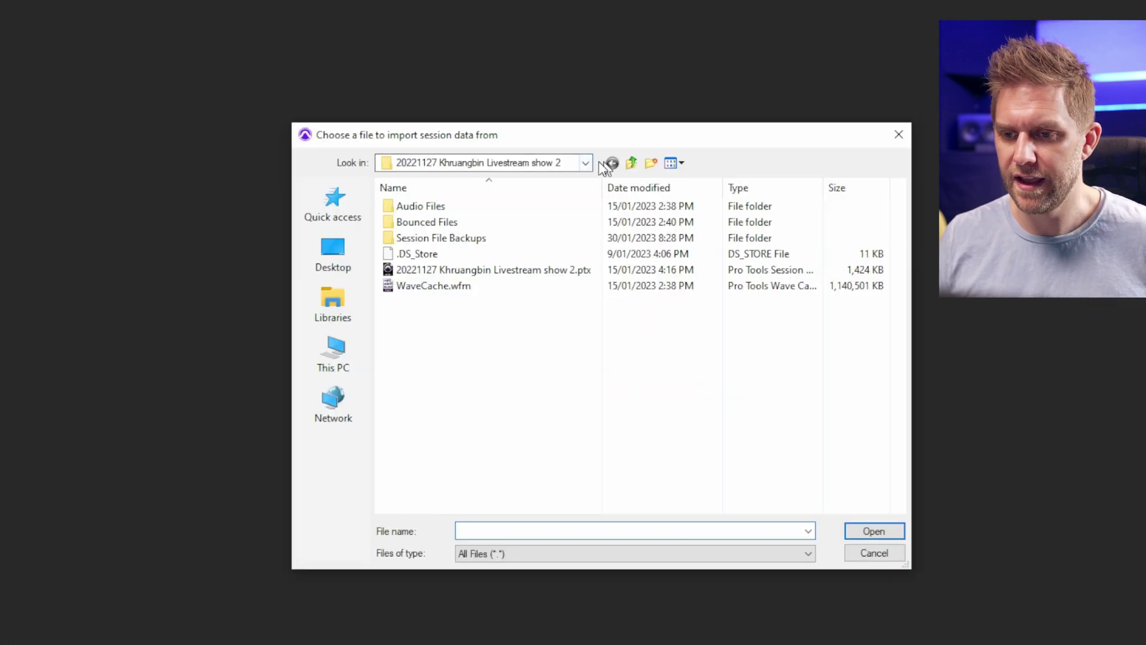
{"action": "left_click", "coordinate": [544, 257]}
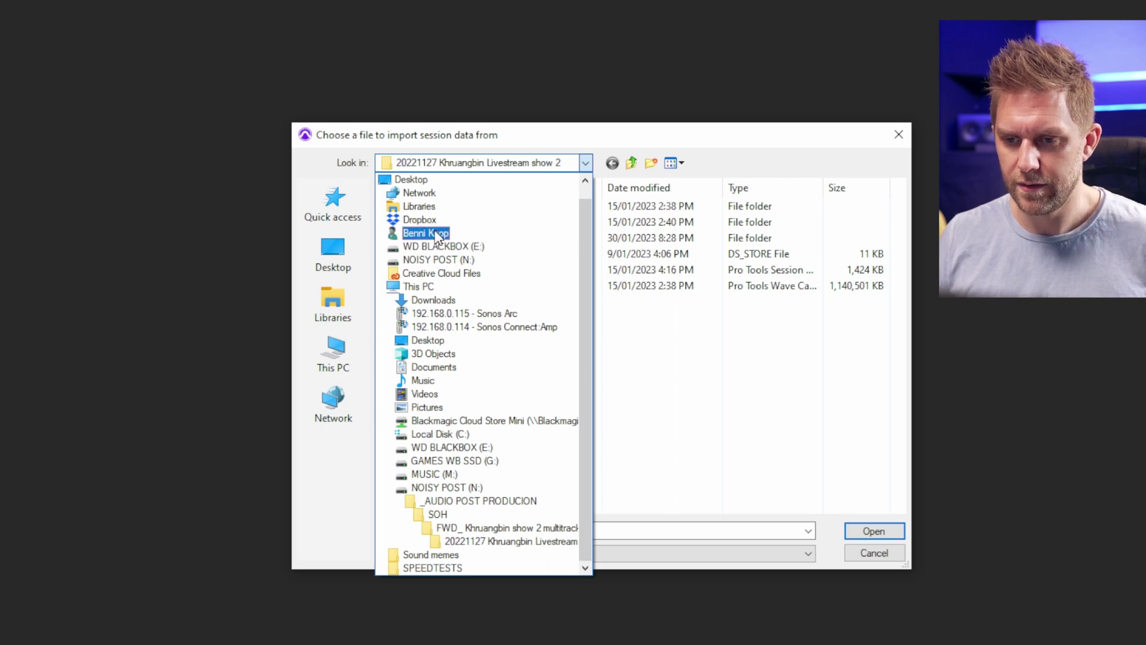
{"action": "left_click", "coordinate": [427, 233]}
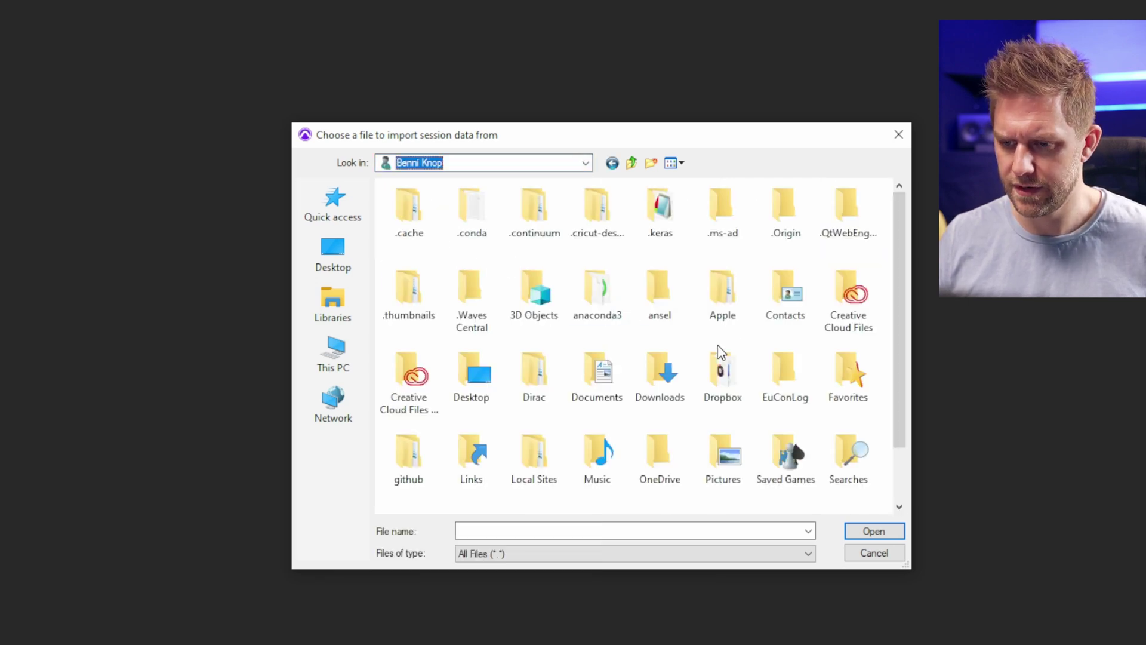
{"action": "double_click", "coordinate": [653, 375]}
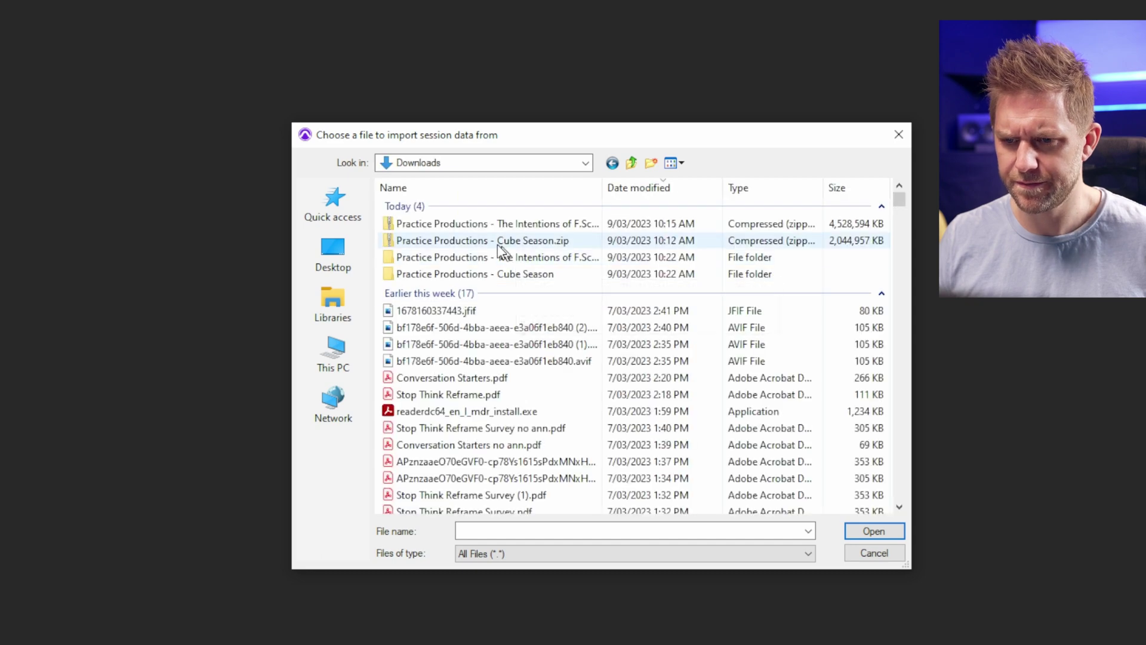
{"action": "double_click", "coordinate": [484, 273]}
{"action": "double_click", "coordinate": [476, 208]}
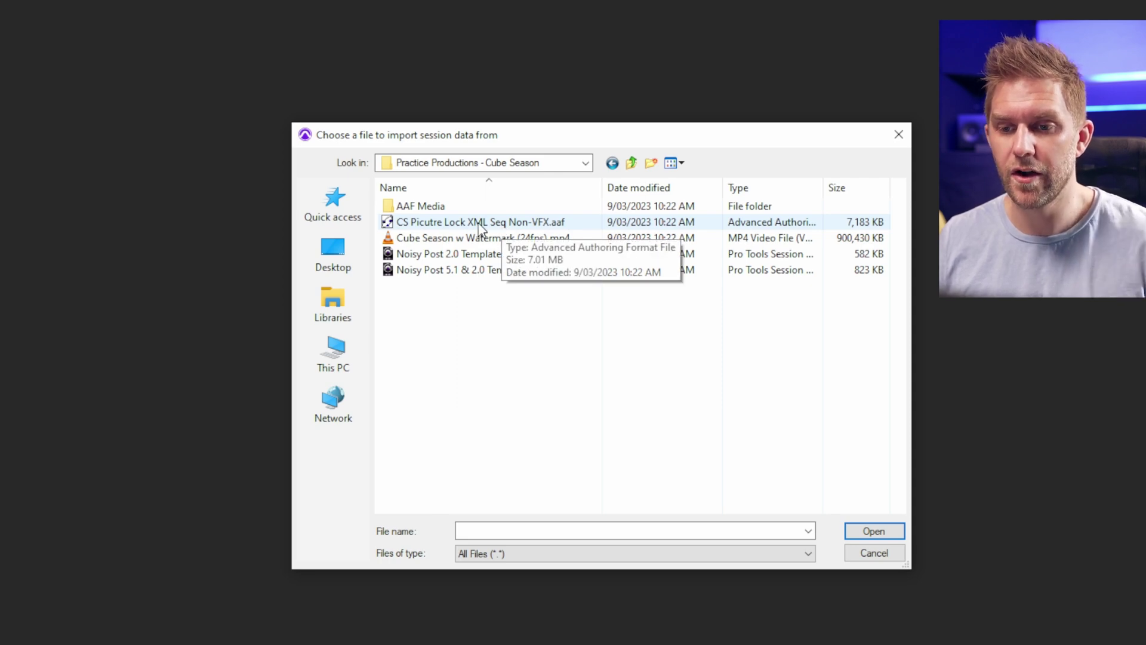
{"action": "double_click", "coordinate": [478, 222]}
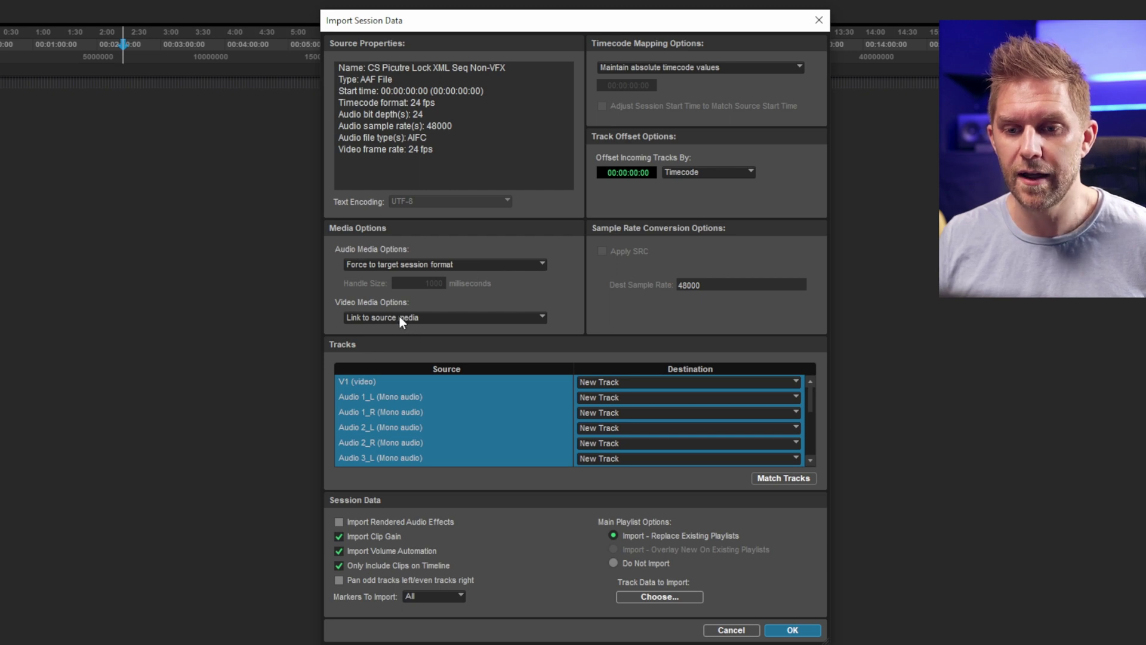
Import the AAF with audio copied from source media, matching the session frame rate to the video.
{"action": "left_click", "coordinate": [382, 265]}
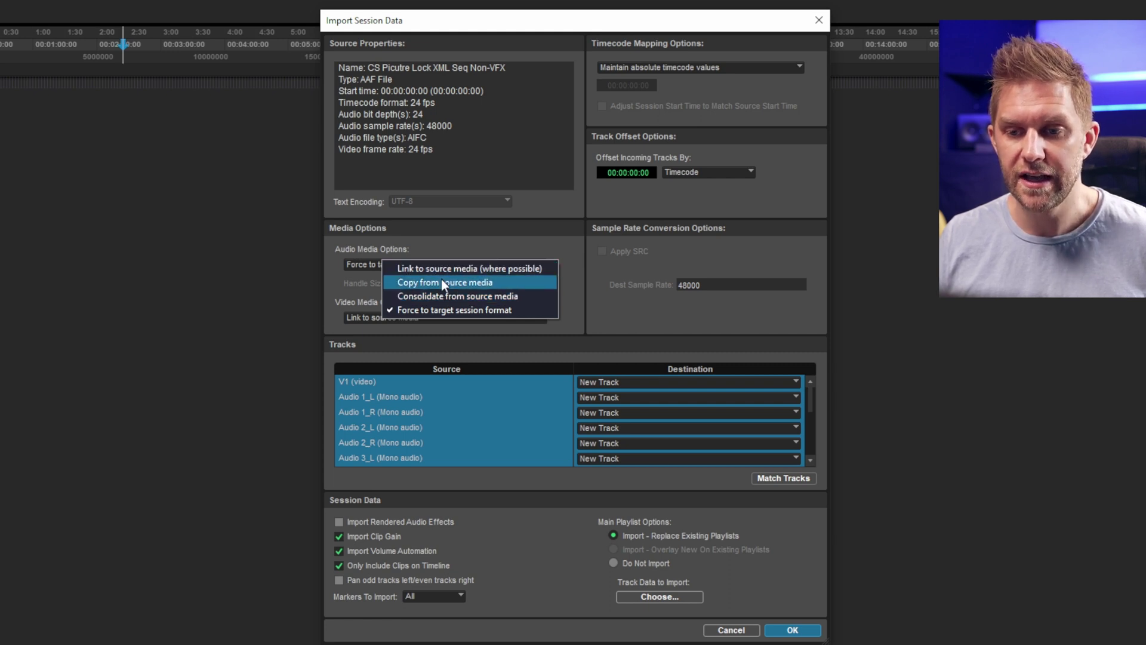
{"action": "left_click", "coordinate": [474, 284]}
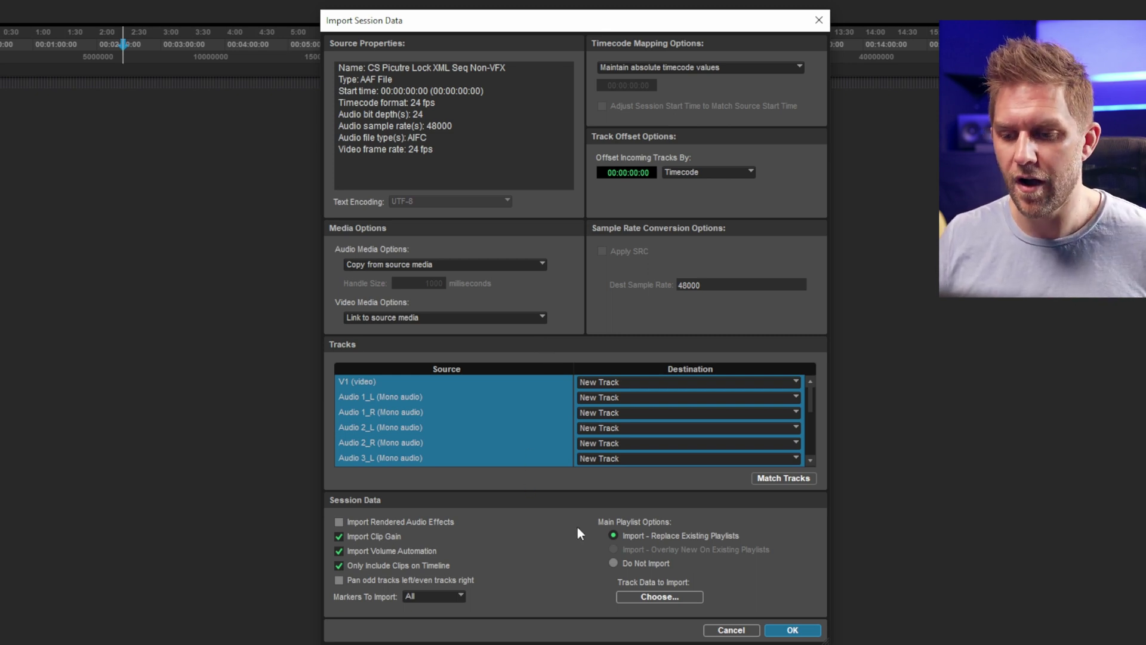
{"action": "left_click", "coordinate": [792, 631]}
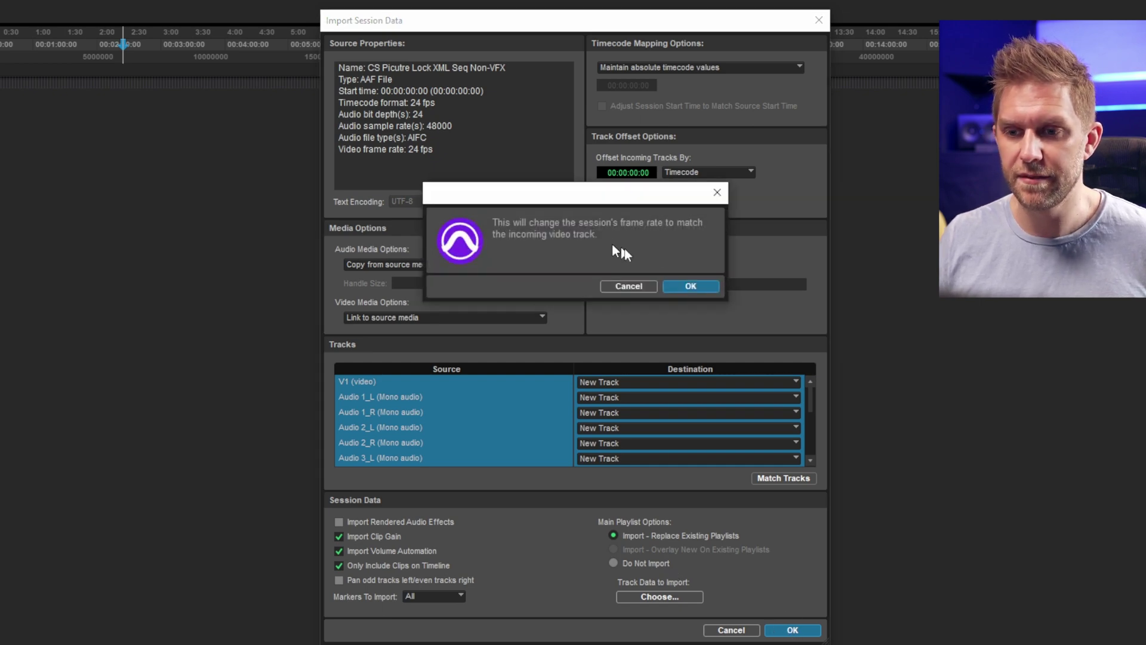
{"action": "left_click", "coordinate": [690, 290]}
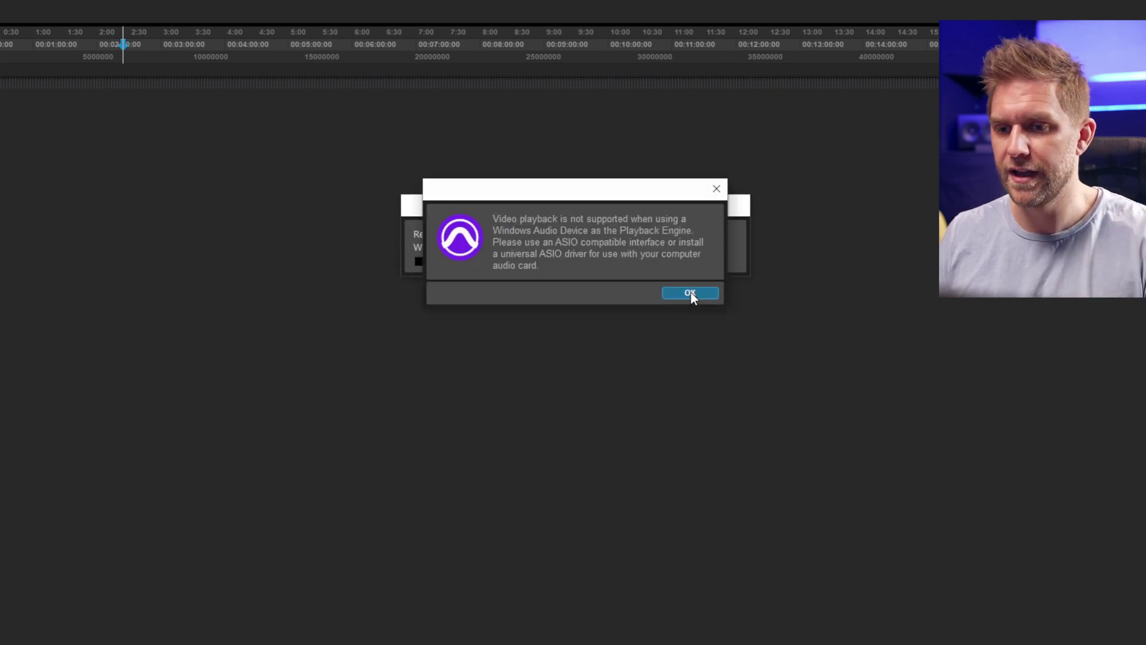
{"action": "left_click", "coordinate": [690, 292]}
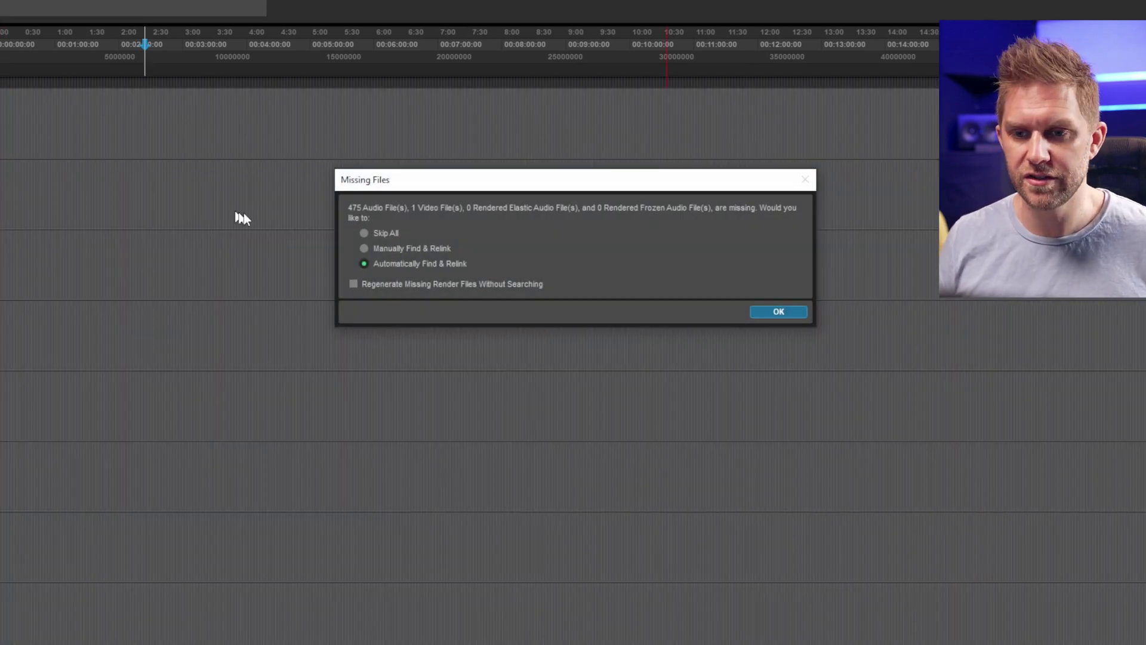
Choose Manually Find & Relink and search only the Cube Season folder, excluding Intentions.
{"action": "left_click", "coordinate": [406, 245]}
{"action": "left_click", "coordinate": [767, 312]}
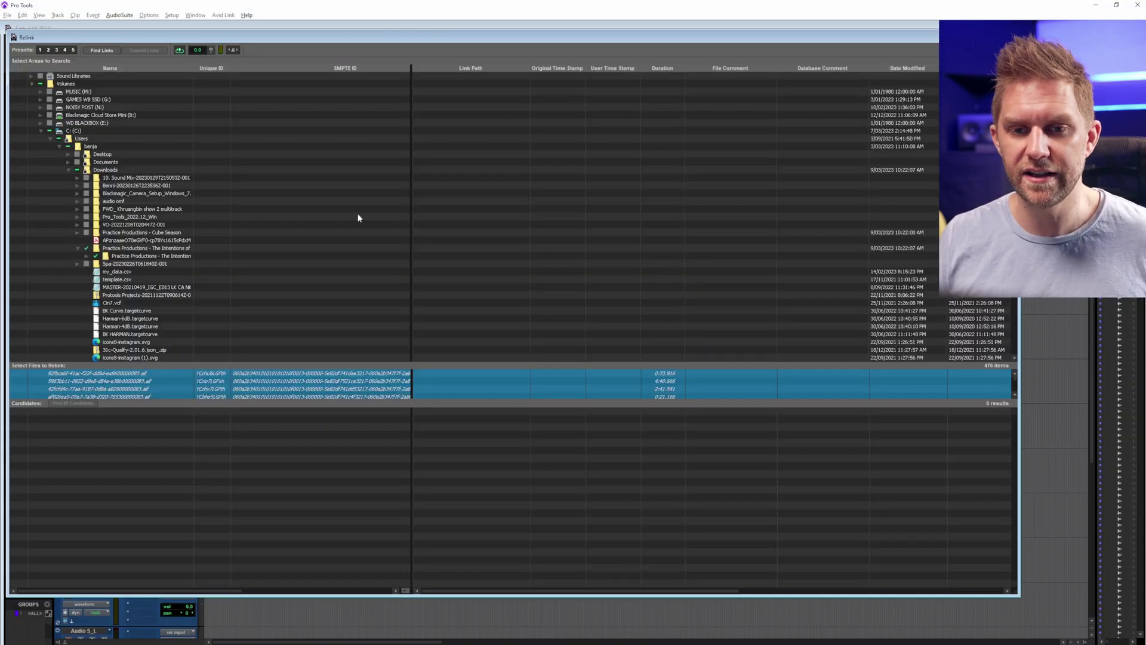
{"action": "left_click", "coordinate": [87, 247]}
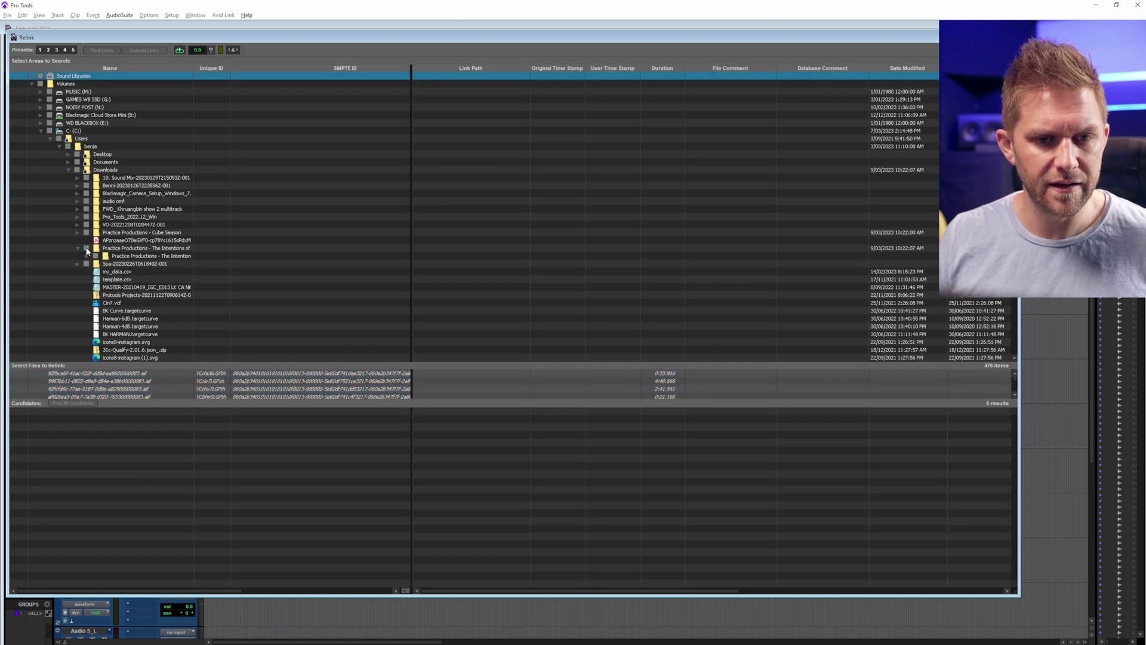
{"action": "scroll", "coordinate": [128, 244], "scroll_direction": "down", "scroll_amount": 3}
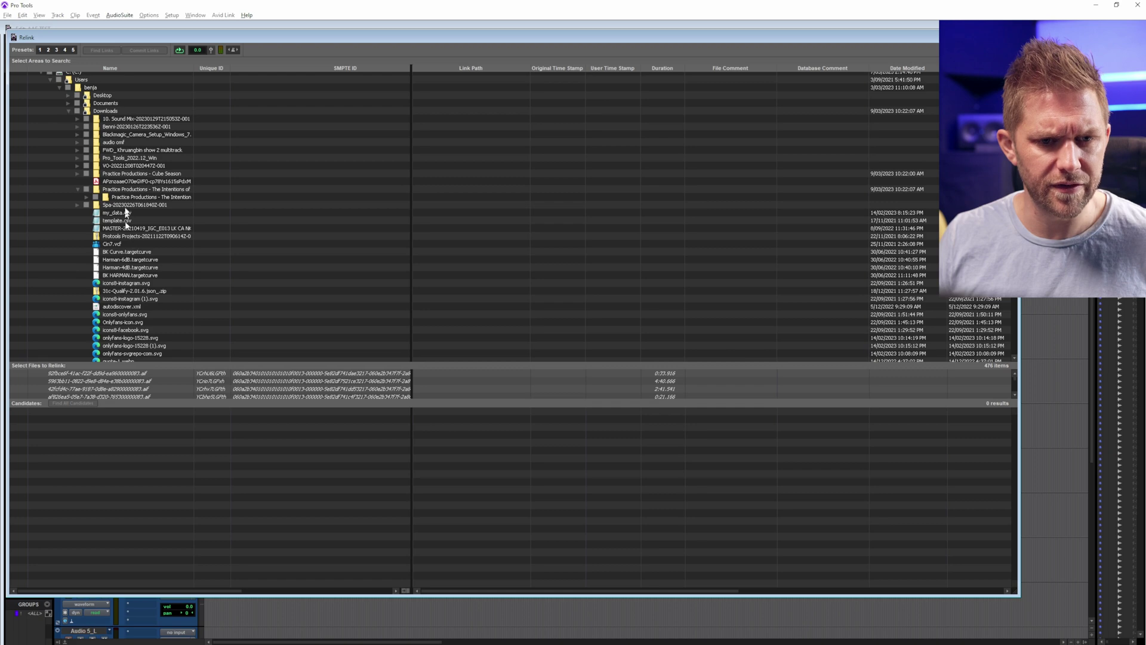
{"action": "left_click", "coordinate": [78, 189]}
{"action": "left_click", "coordinate": [85, 173]}
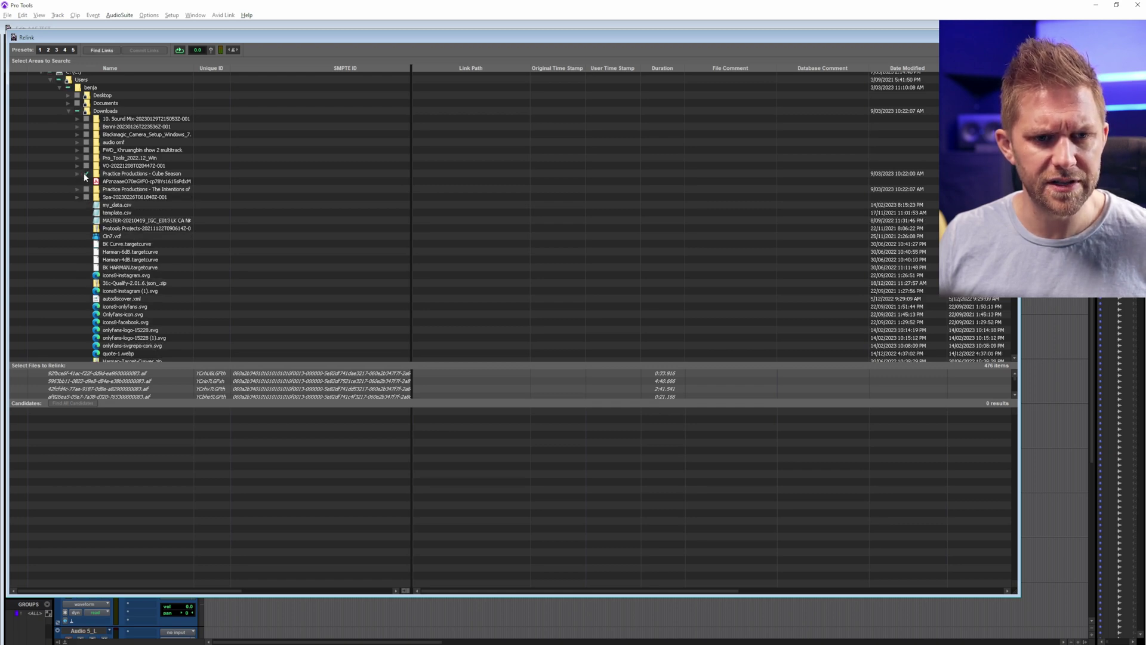
Find links by name only, with format and duration matching turned off.
{"action": "left_click", "coordinate": [98, 51]}
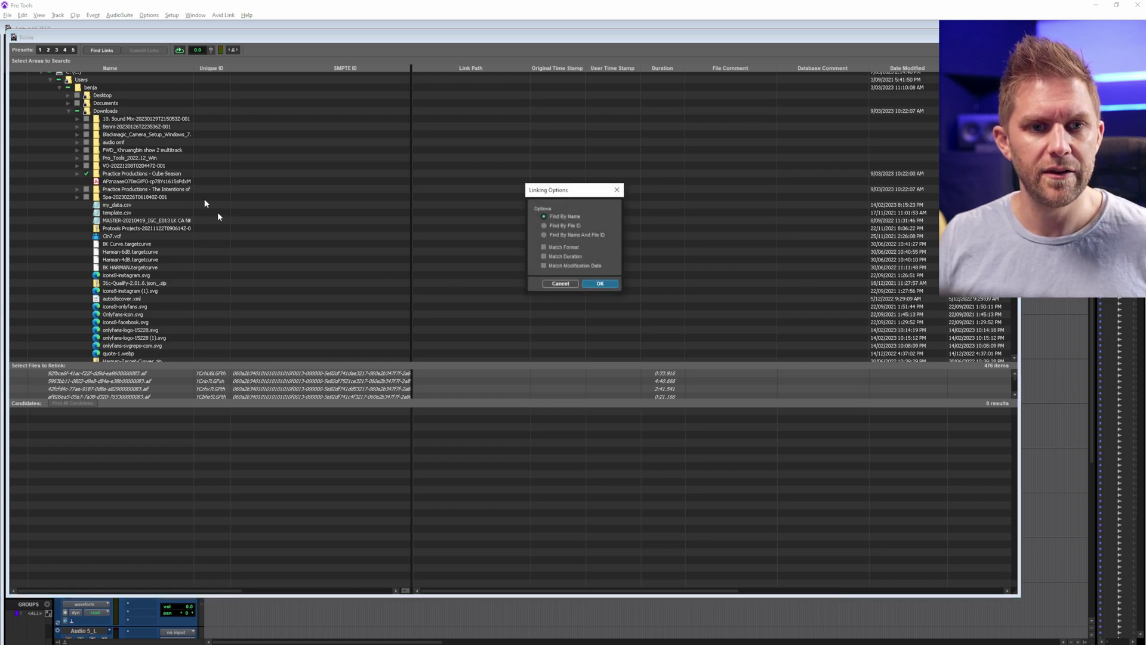
{"action": "left_click", "coordinate": [565, 251]}
{"action": "left_click", "coordinate": [566, 256]}
{"action": "left_click", "coordinate": [635, 263]}
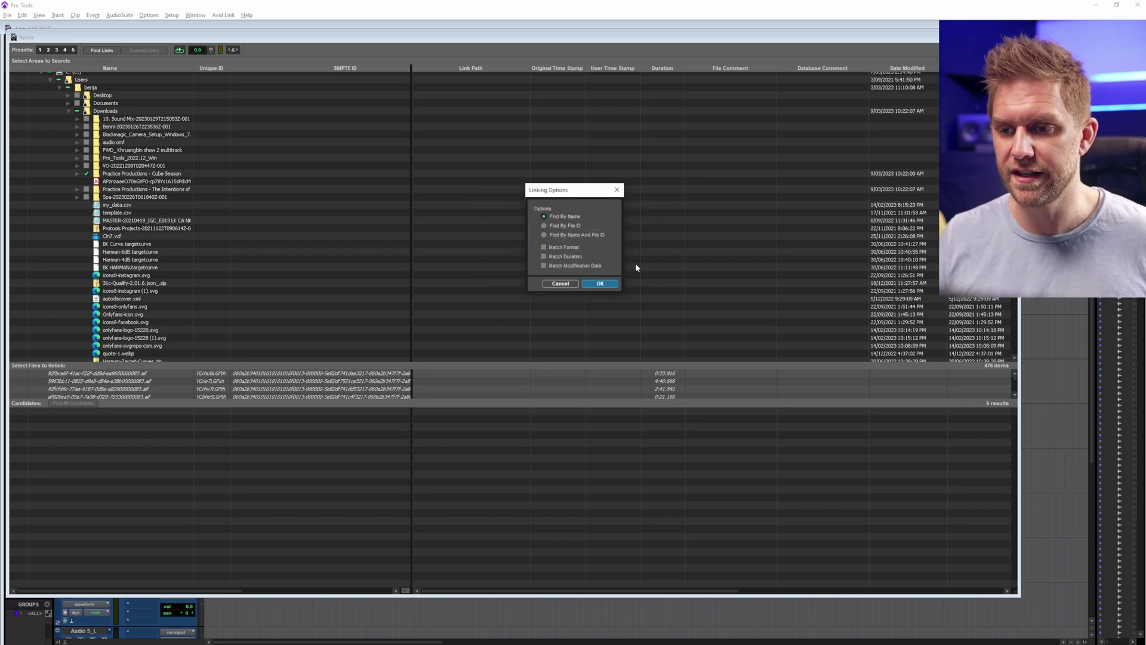
{"action": "left_click", "coordinate": [599, 284]}
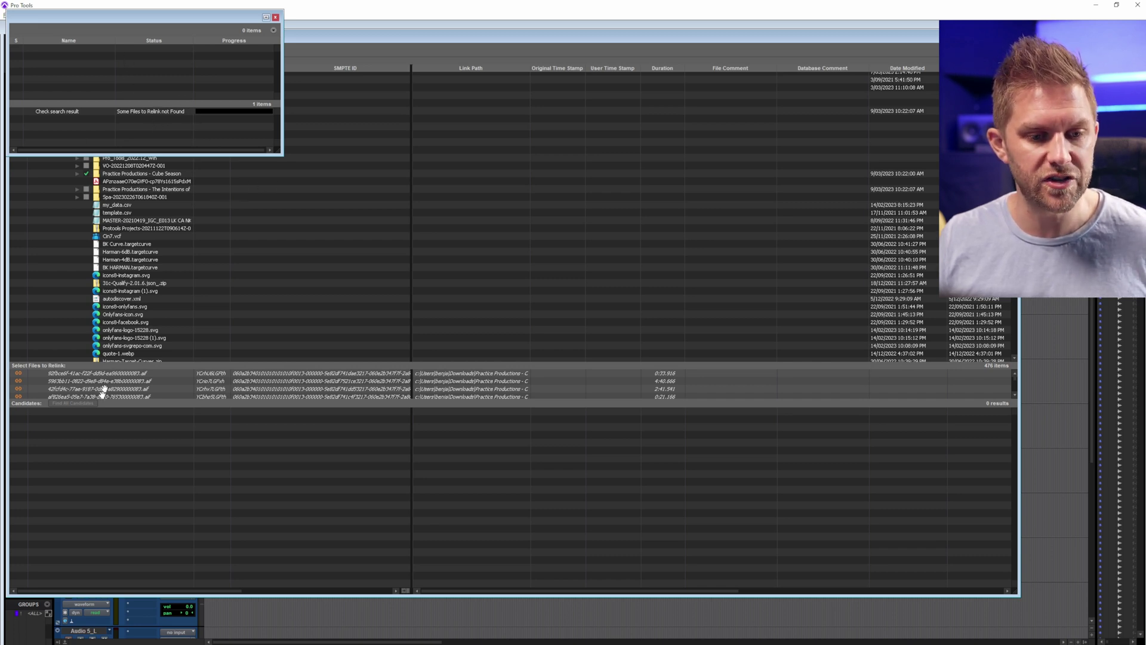
Review the enlarged list of files to relink, commit the found links, and close Relink.
{"action": "left_click_drag", "start_coordinate": [100, 404], "coordinate": [111, 541]}
{"action": "scroll", "coordinate": [111, 486], "scroll_direction": "down", "scroll_amount": 10}
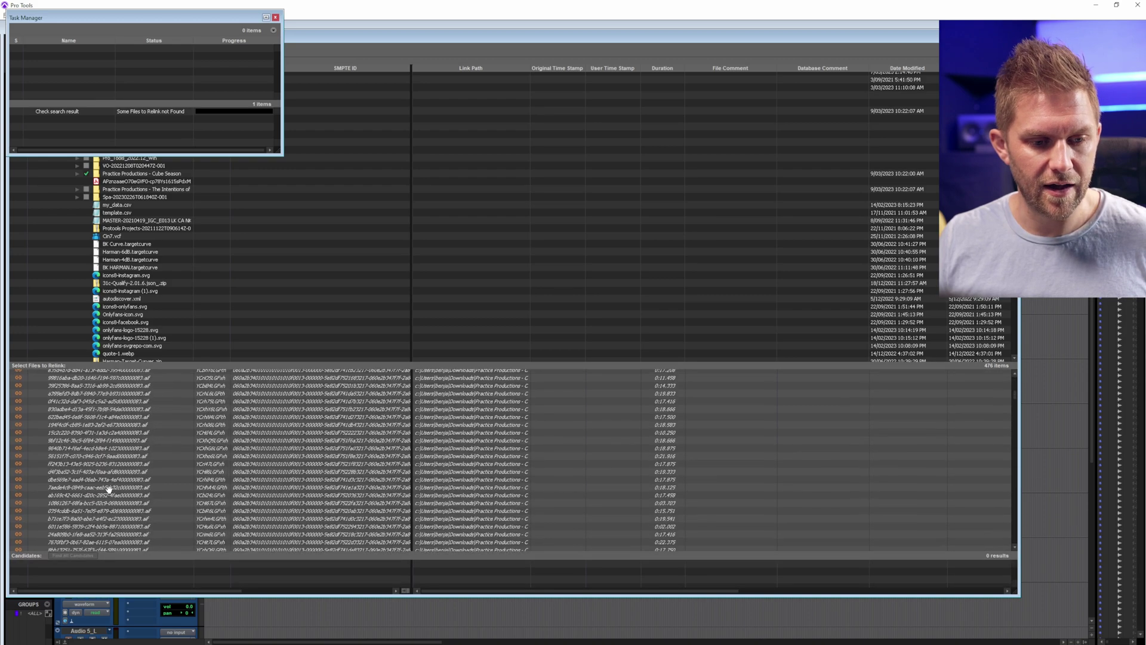
{"action": "scroll", "coordinate": [112, 475], "scroll_direction": "down", "scroll_amount": 10}
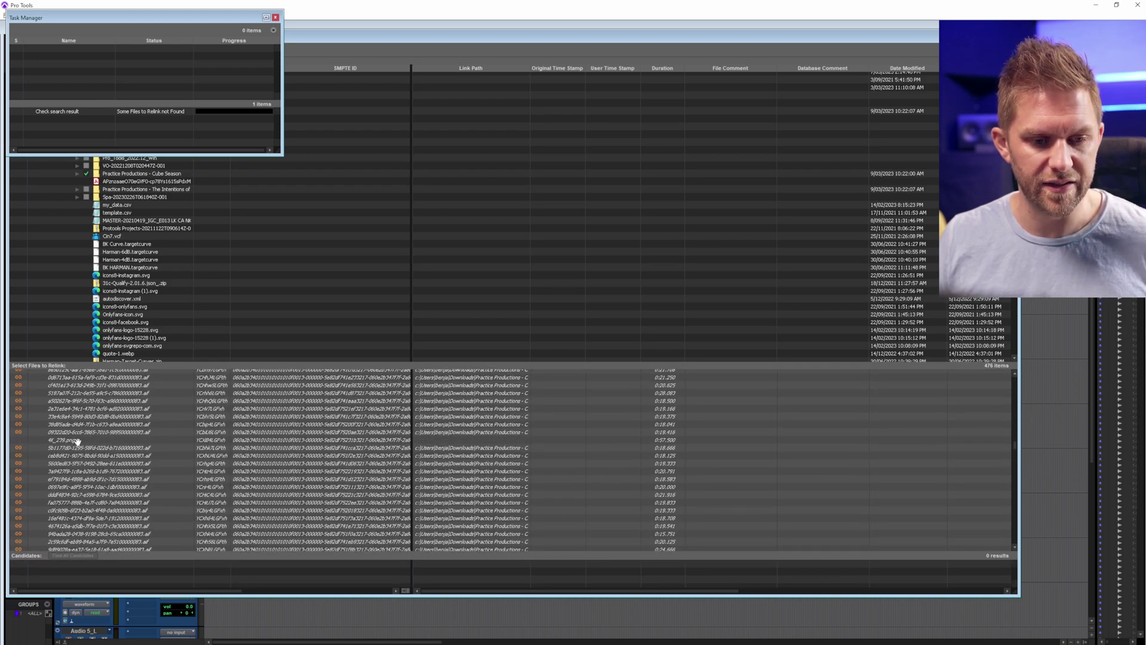
{"action": "scroll", "coordinate": [130, 440], "scroll_direction": "down", "scroll_amount": 10}
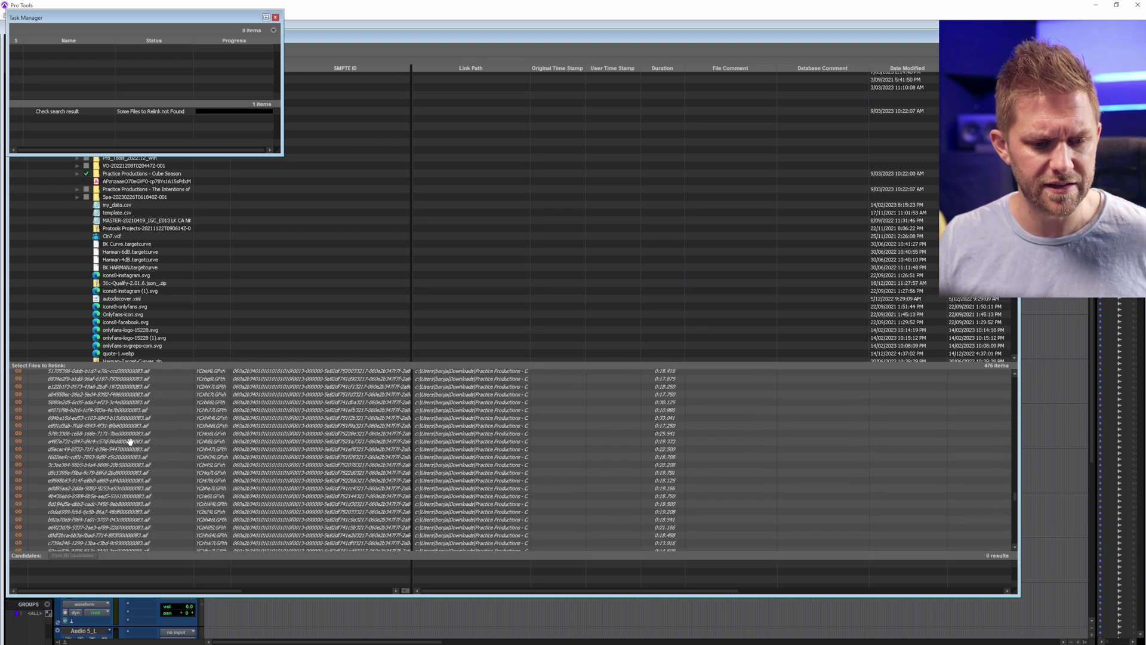
{"action": "left_click", "coordinate": [276, 17]}
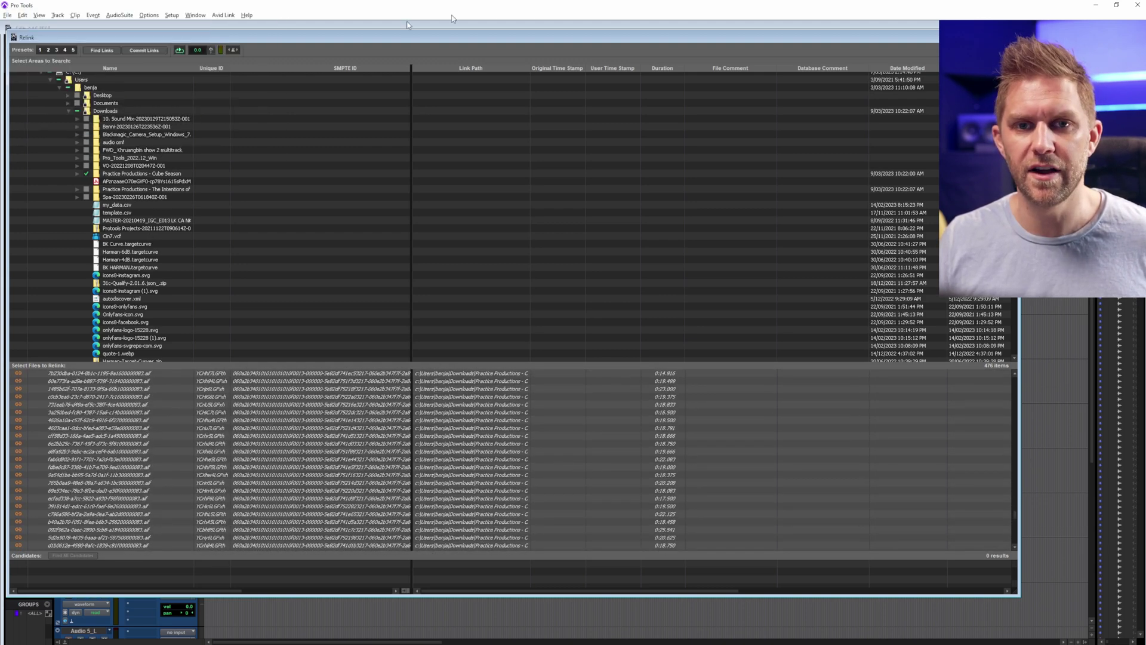
{"action": "left_click", "coordinate": [157, 53]}
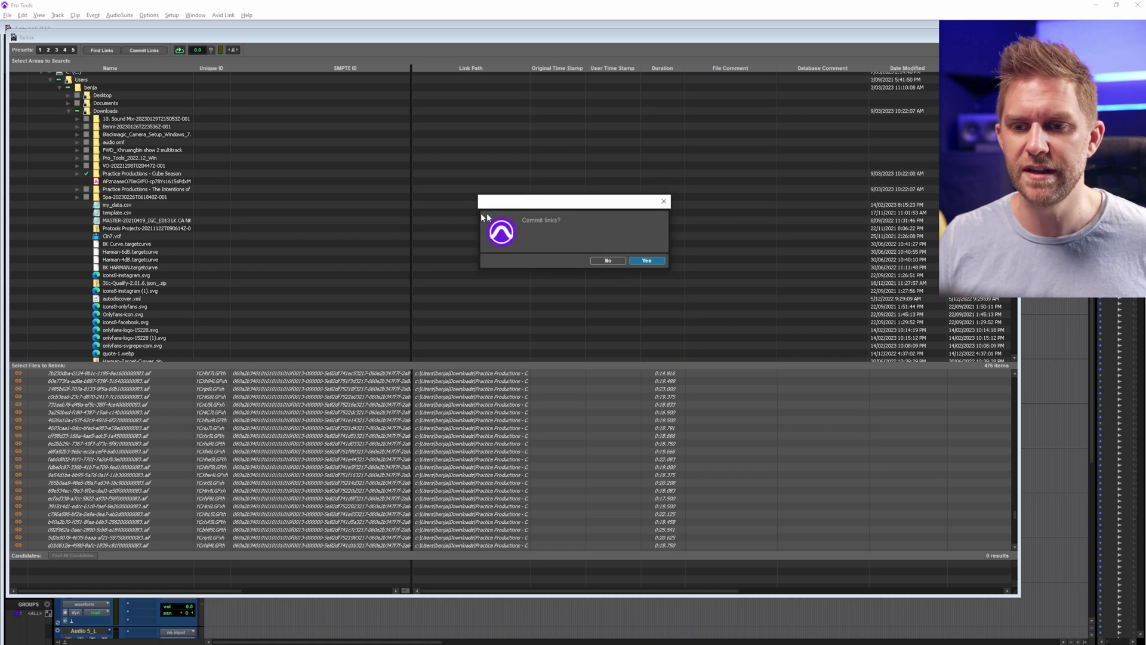
{"action": "left_click", "coordinate": [659, 260]}
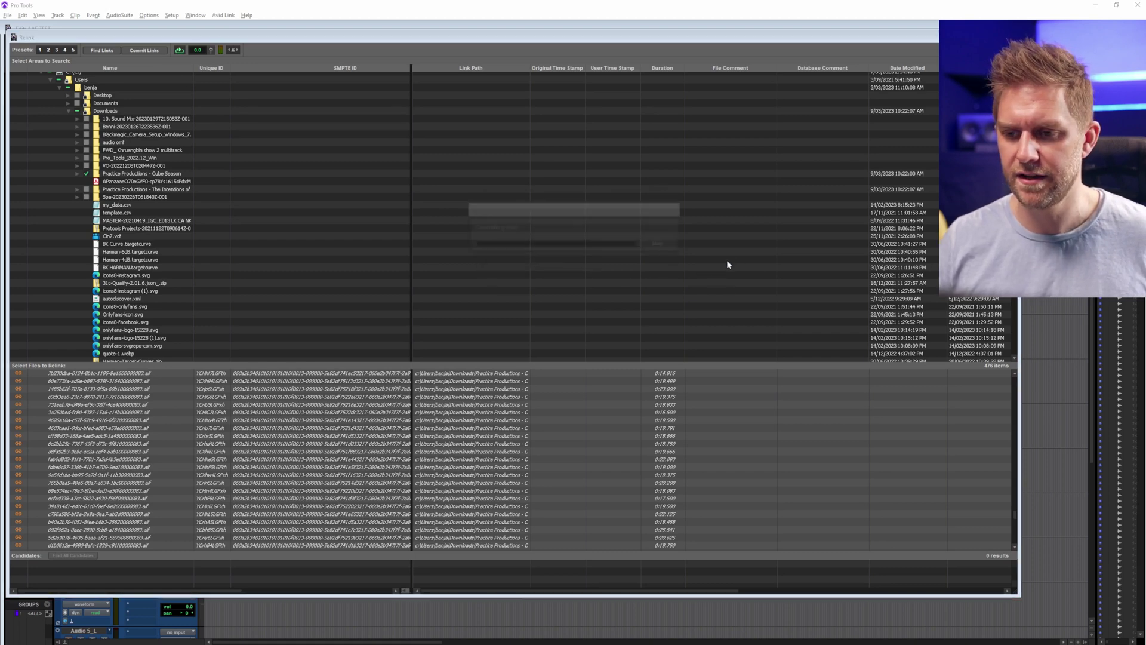
{"action": "left_click", "coordinate": [1013, 37]}
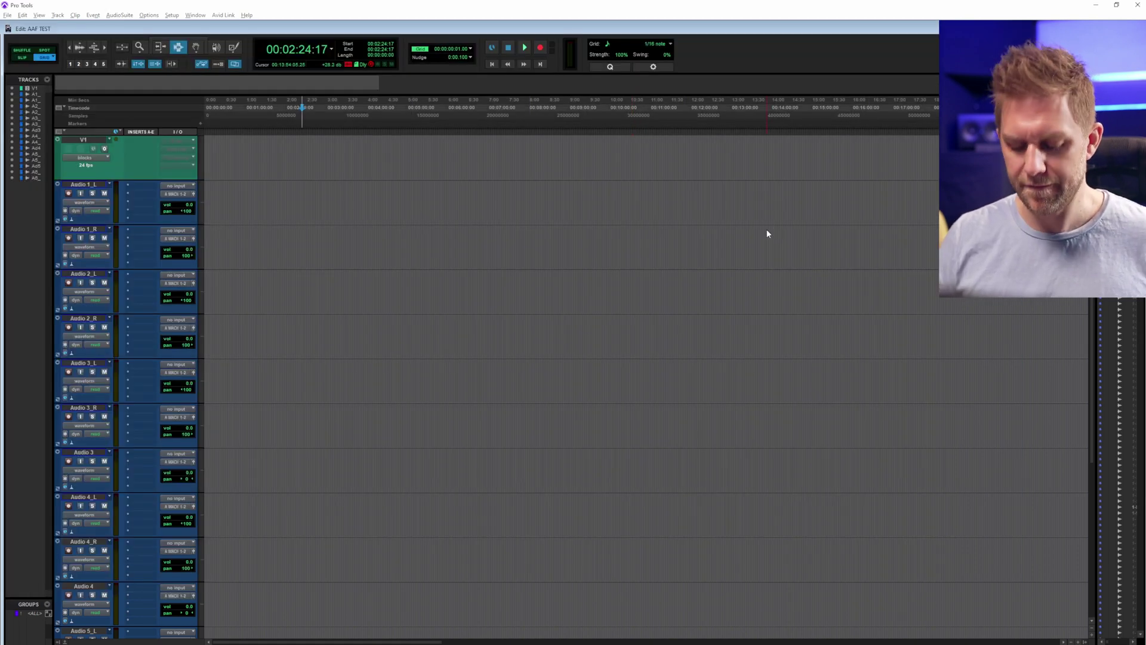
Zoom in on the clips around the hour mark and select the V1 video clip's range.
{"action": "key", "text": "ctrl+["}
{"action": "key", "text": "ctrl+["}
{"action": "key", "text": "ctrl+["}
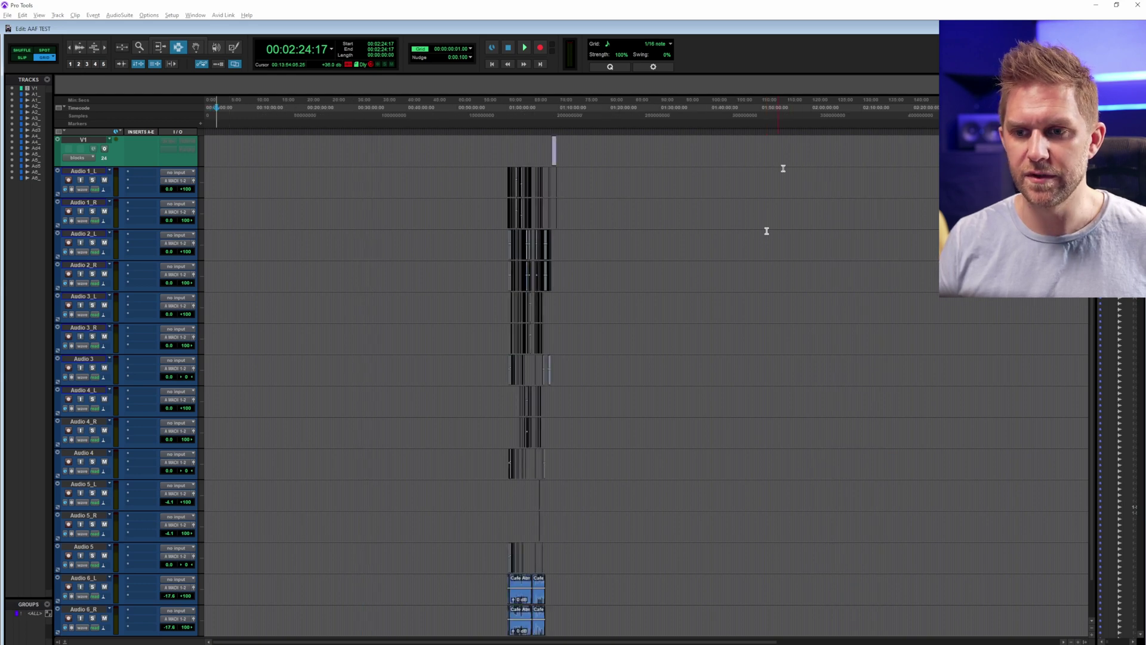
{"action": "left_click", "coordinate": [140, 52]}
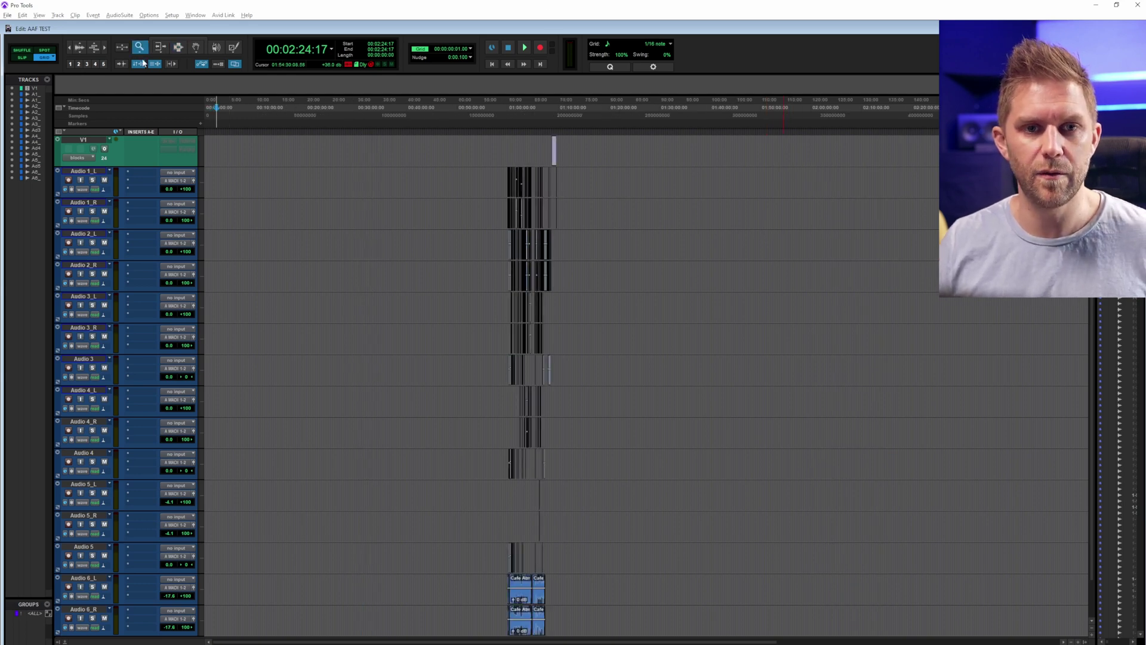
{"action": "left_click_drag", "start_coordinate": [498, 175], "coordinate": [586, 171]}
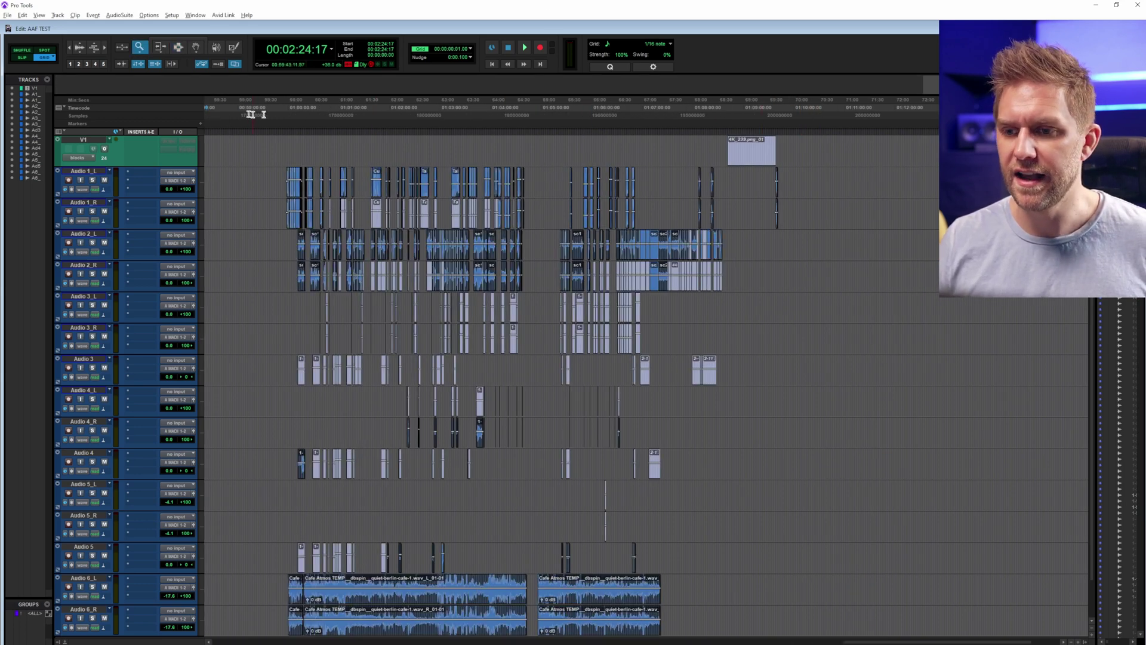
{"action": "left_click", "coordinate": [179, 48]}
{"action": "left_click", "coordinate": [84, 140]}
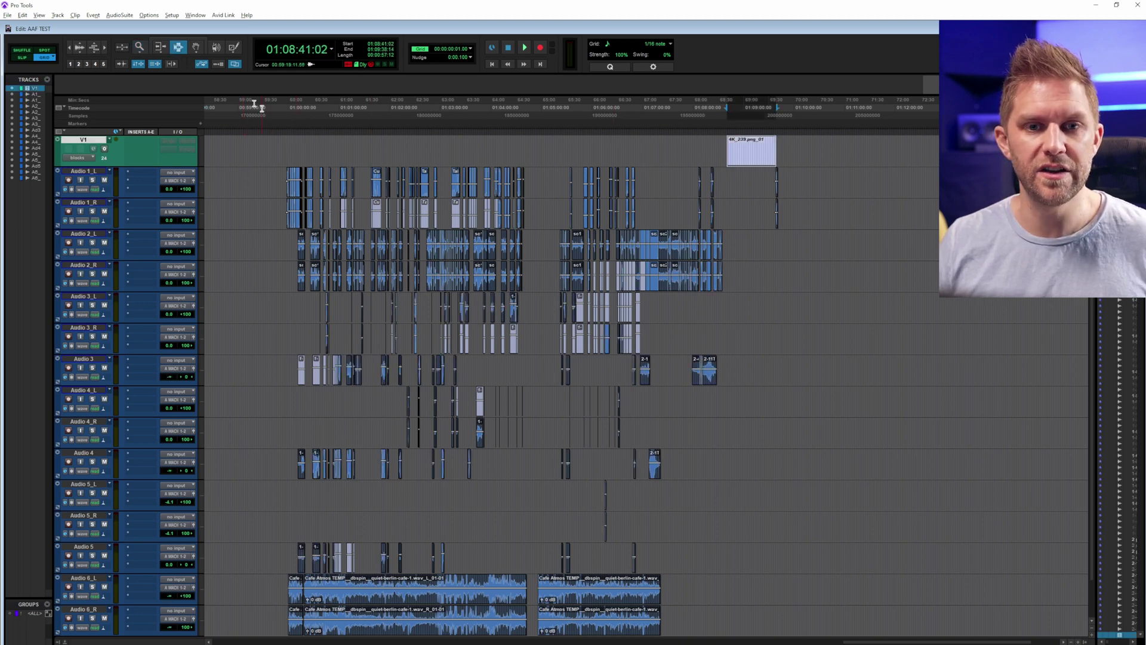
Move the playhead to 01:00:00:00 using the main counter.
{"action": "left_click", "coordinate": [306, 50]}
{"action": "type", "text": "0"}
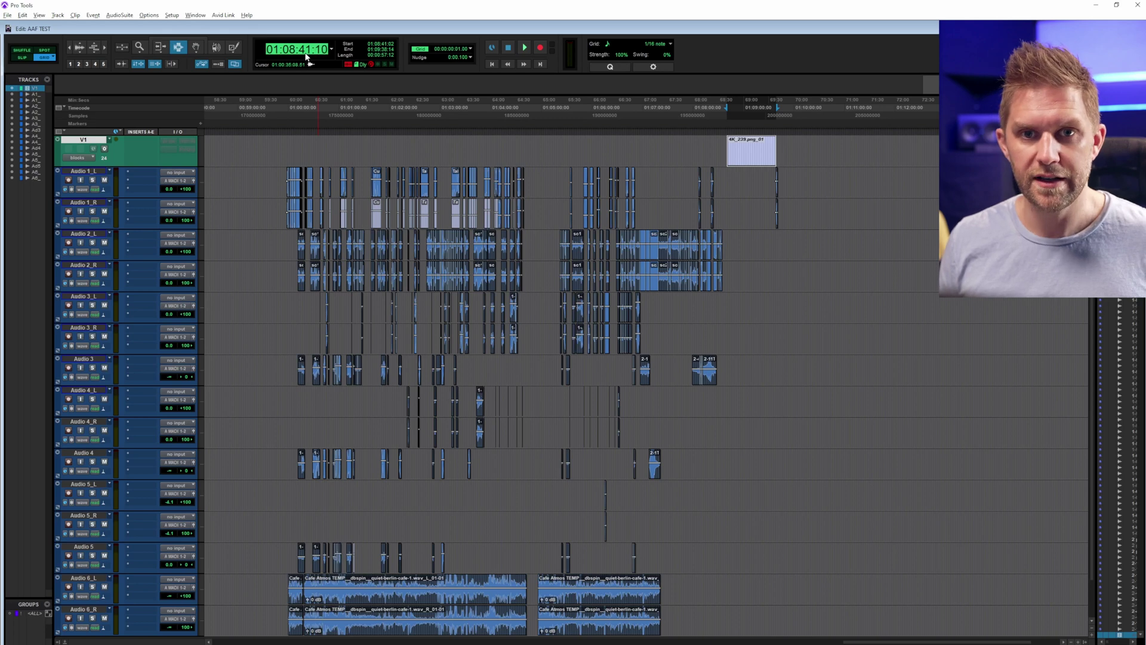
{"action": "type", "text": "101000000"}
{"action": "key", "text": "Return"}
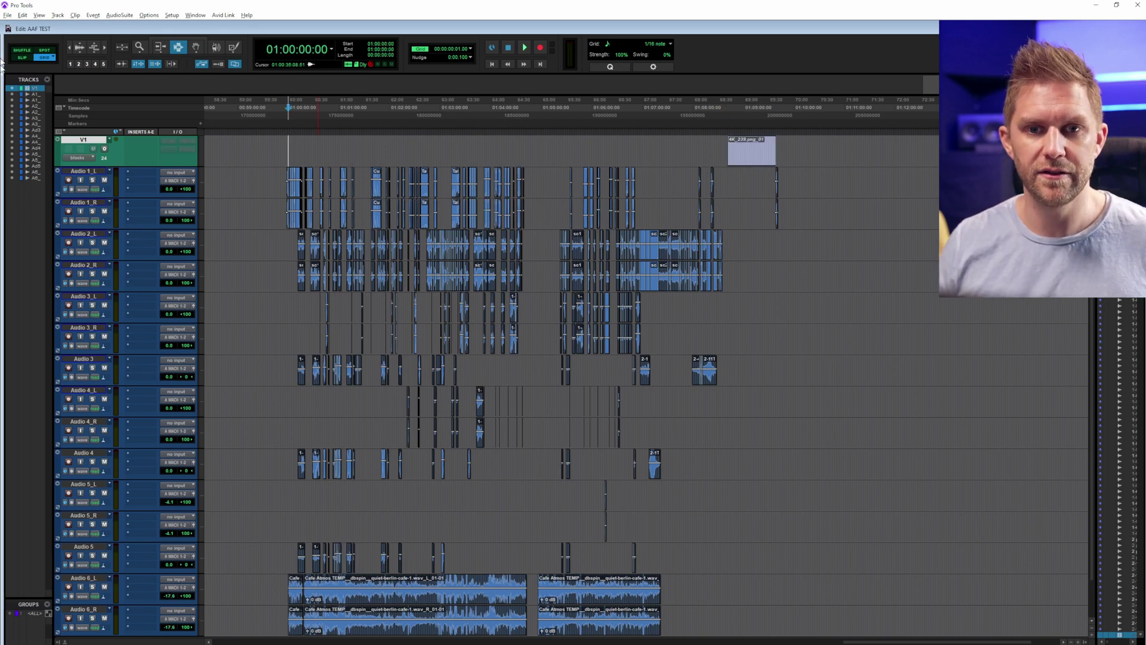
{"action": "left_click", "coordinate": [8, 16]}
Import video Cube Season w Watermark (24fps).mp4 from Downloads > Practice Productions - Cube Season > Cube Season.
{"action": "mouse_move", "coordinate": [59, 157]}
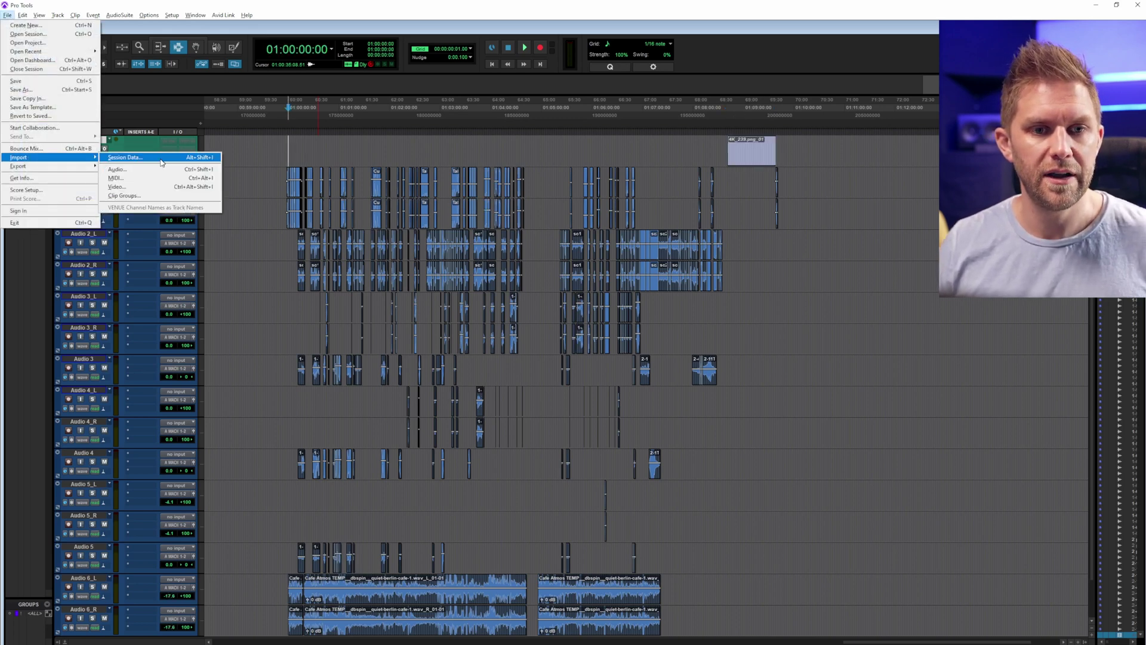
{"action": "left_click", "coordinate": [152, 186]}
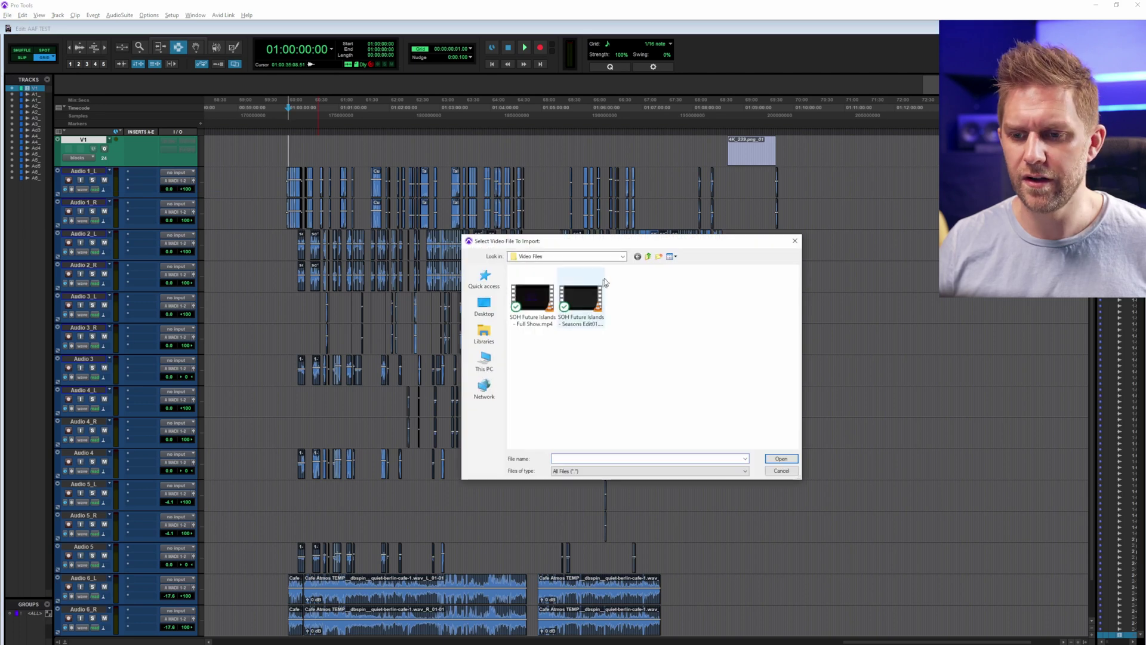
{"action": "left_click", "coordinate": [607, 258]}
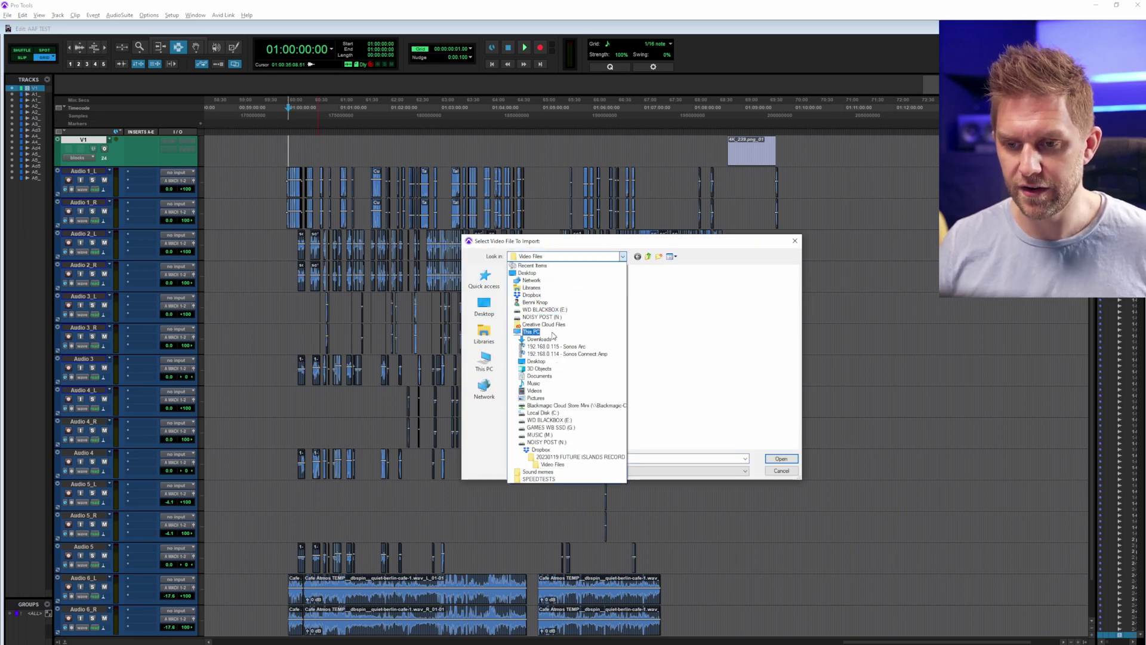
{"action": "left_click", "coordinate": [540, 303]}
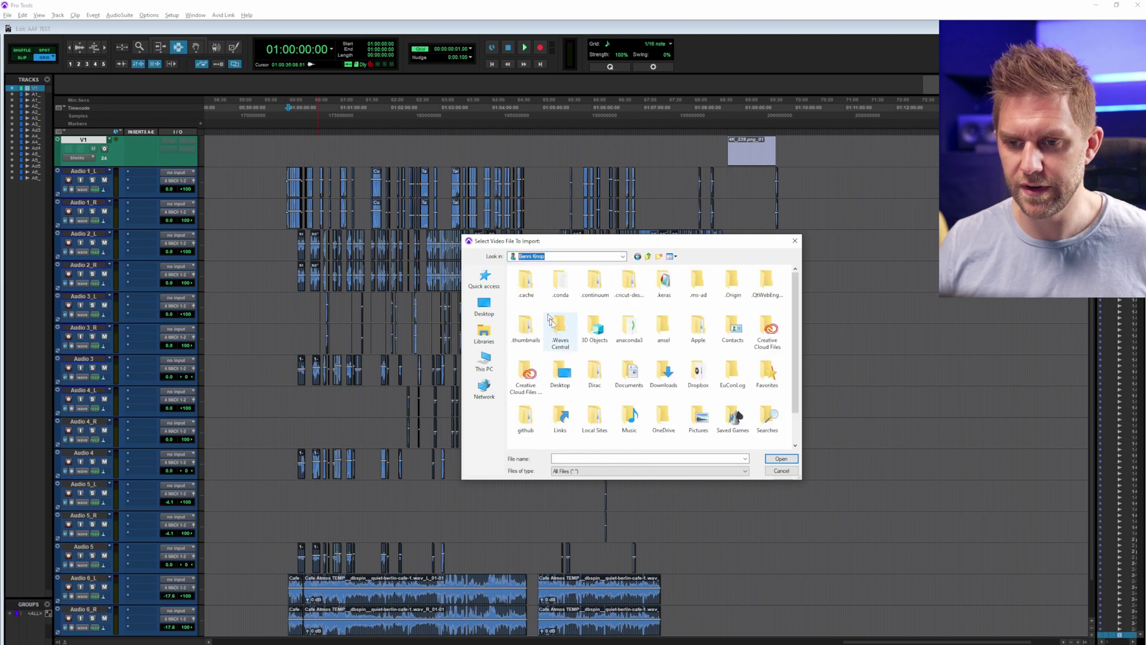
{"action": "double_click", "coordinate": [664, 382]}
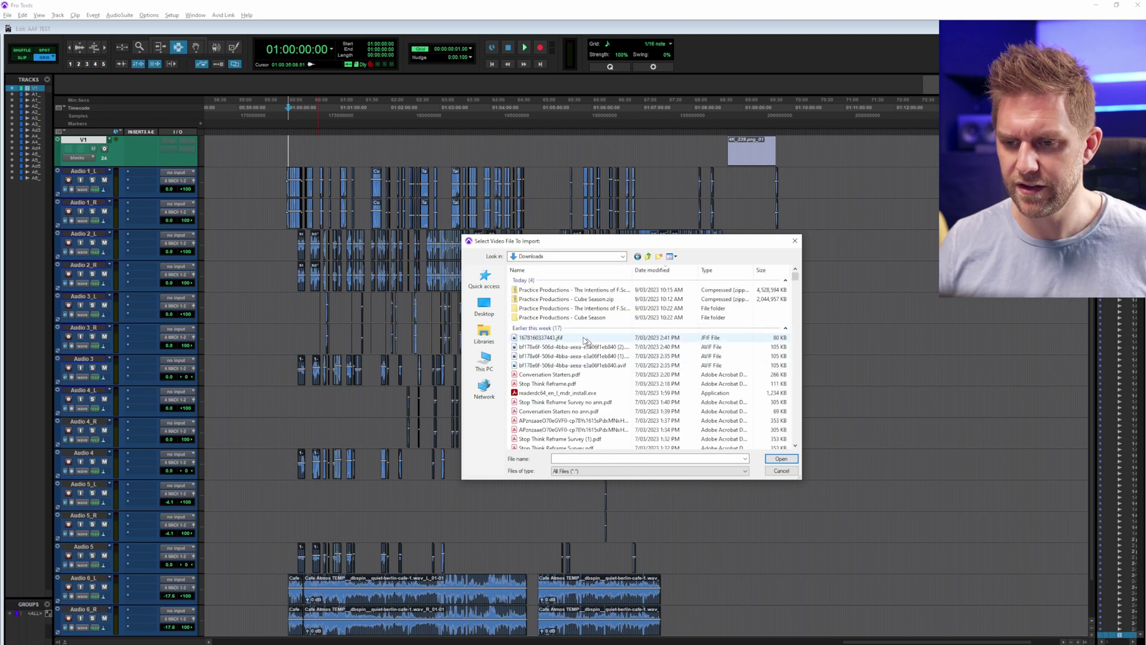
{"action": "double_click", "coordinate": [570, 322]}
{"action": "double_click", "coordinate": [562, 280]}
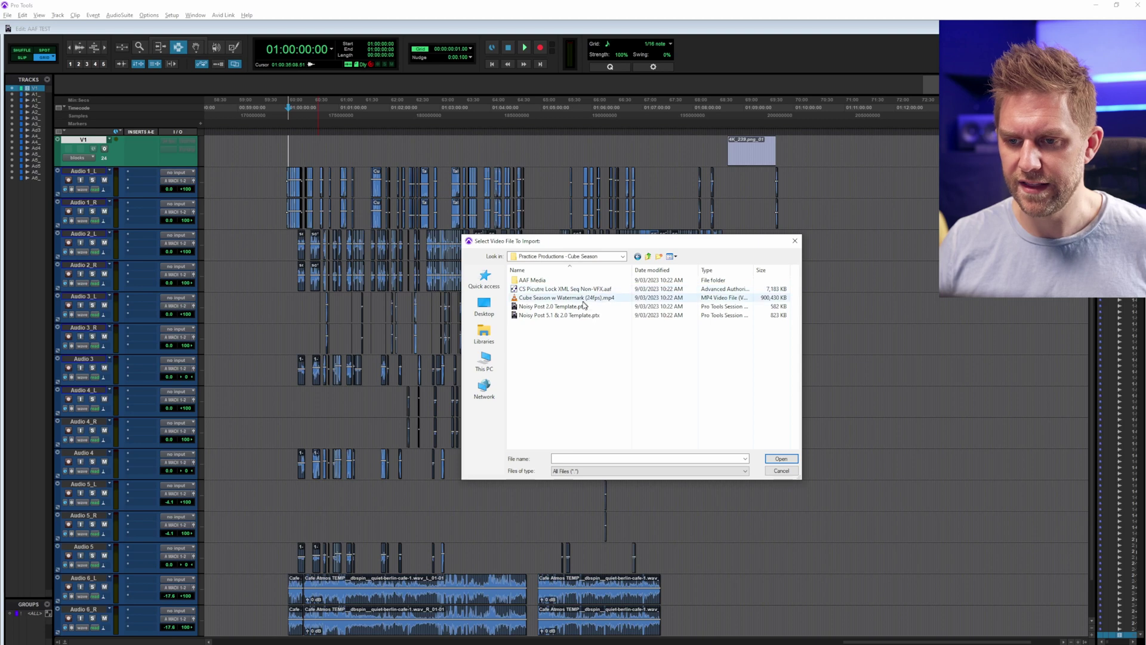
{"action": "left_click", "coordinate": [573, 297]}
{"action": "left_click", "coordinate": [780, 460]}
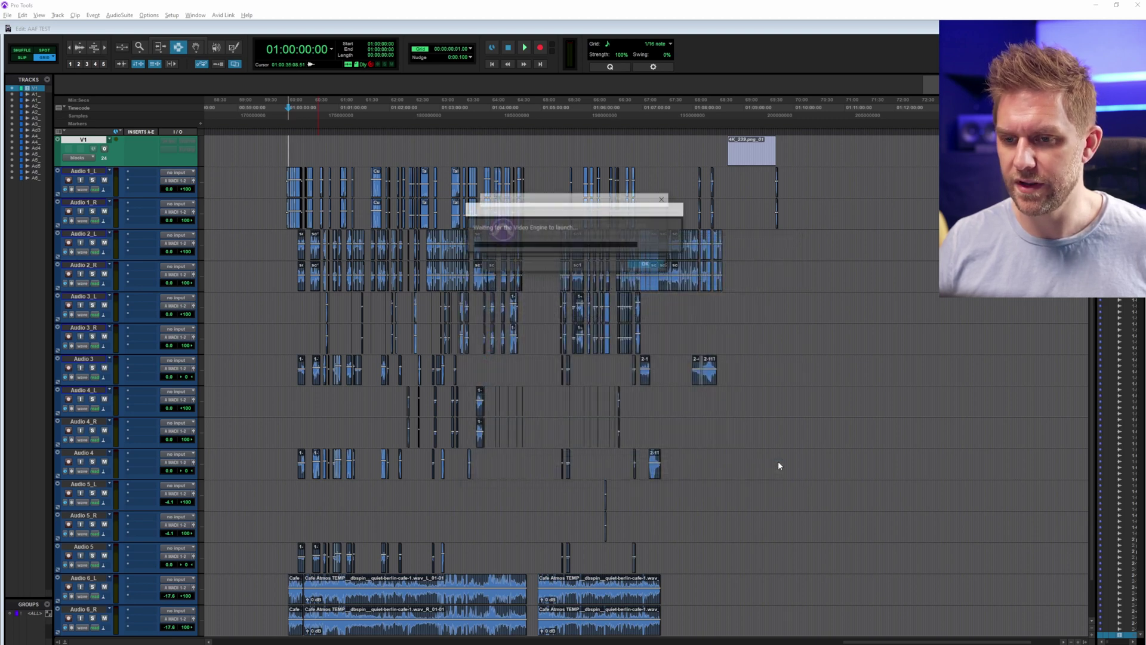
{"action": "left_click", "coordinate": [743, 326]}
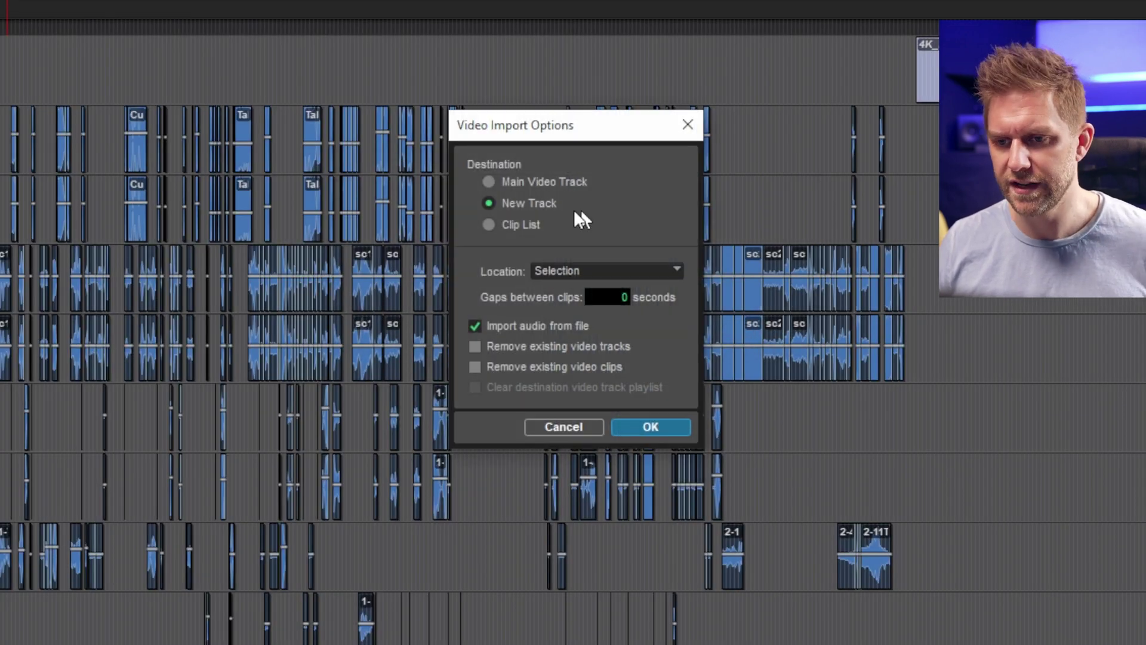
Place the video on the Main Video Track, keeping its audio in the current Audio Files folder.
{"action": "left_click", "coordinate": [545, 184]}
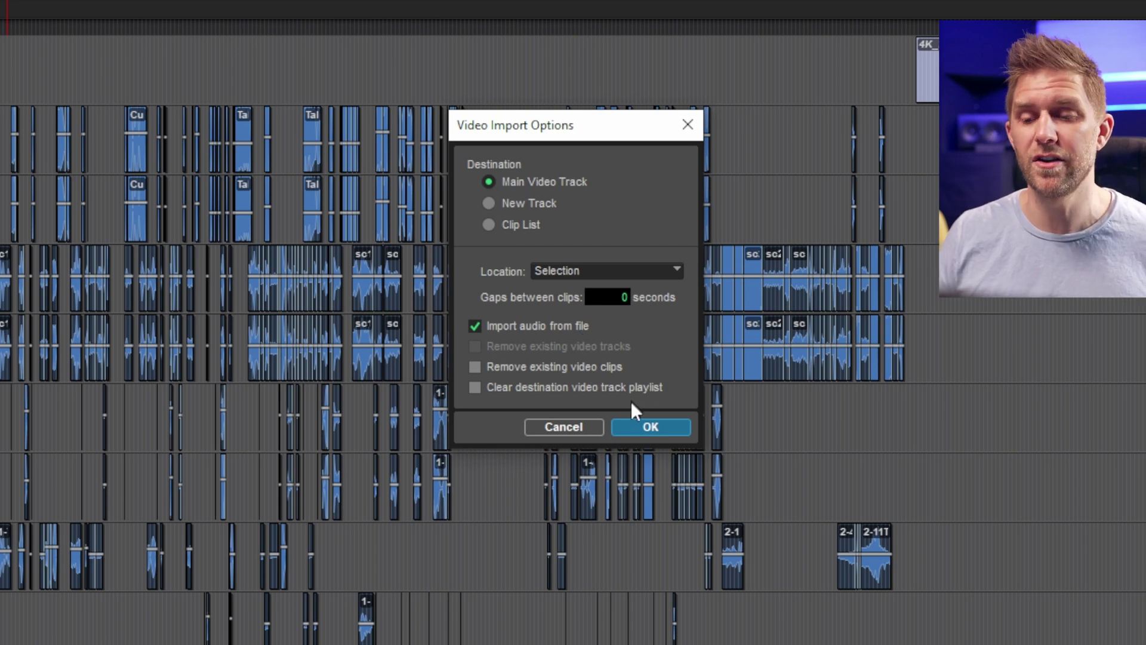
{"action": "left_click", "coordinate": [660, 426]}
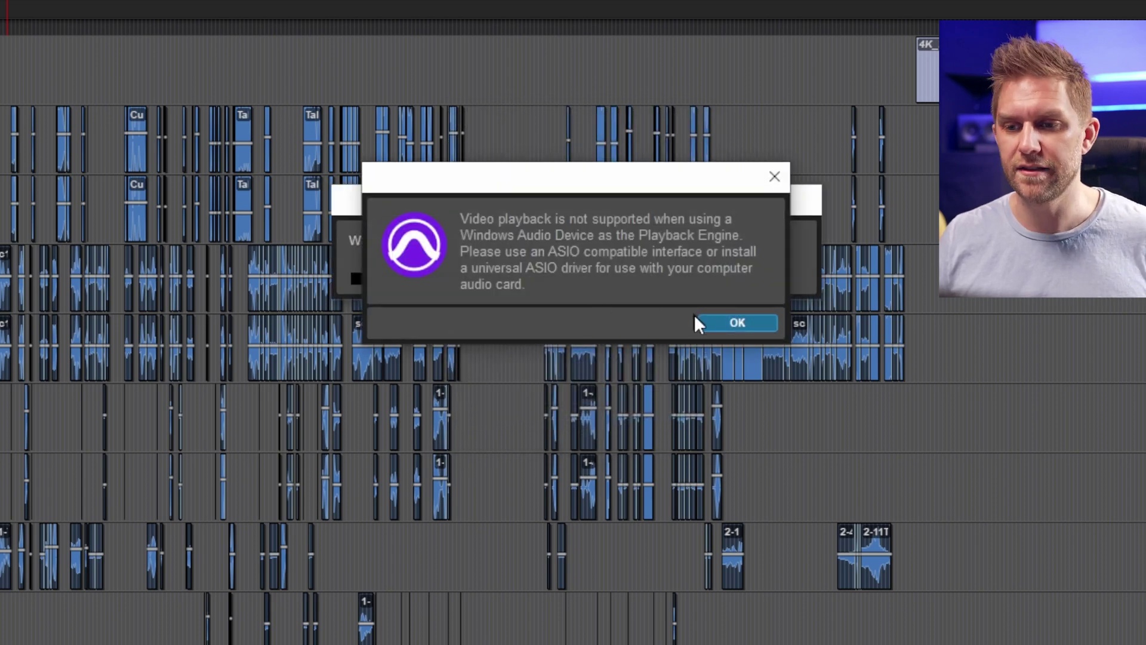
{"action": "left_click", "coordinate": [710, 319]}
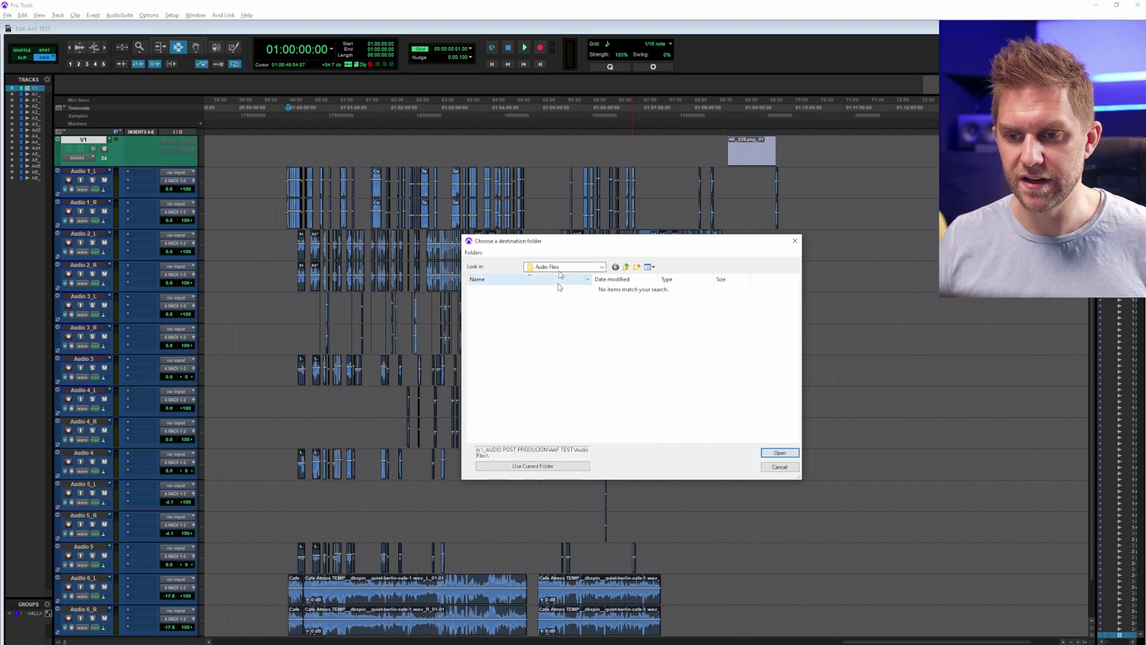
{"action": "left_click", "coordinate": [556, 466]}
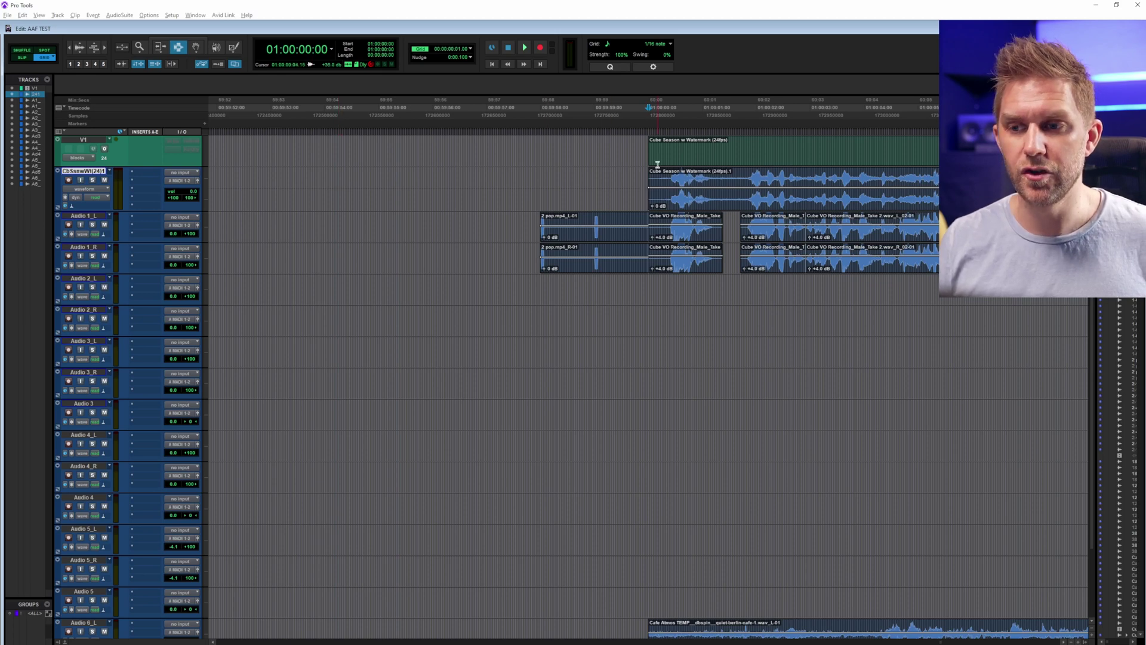
{"action": "left_click", "coordinate": [194, 50]}
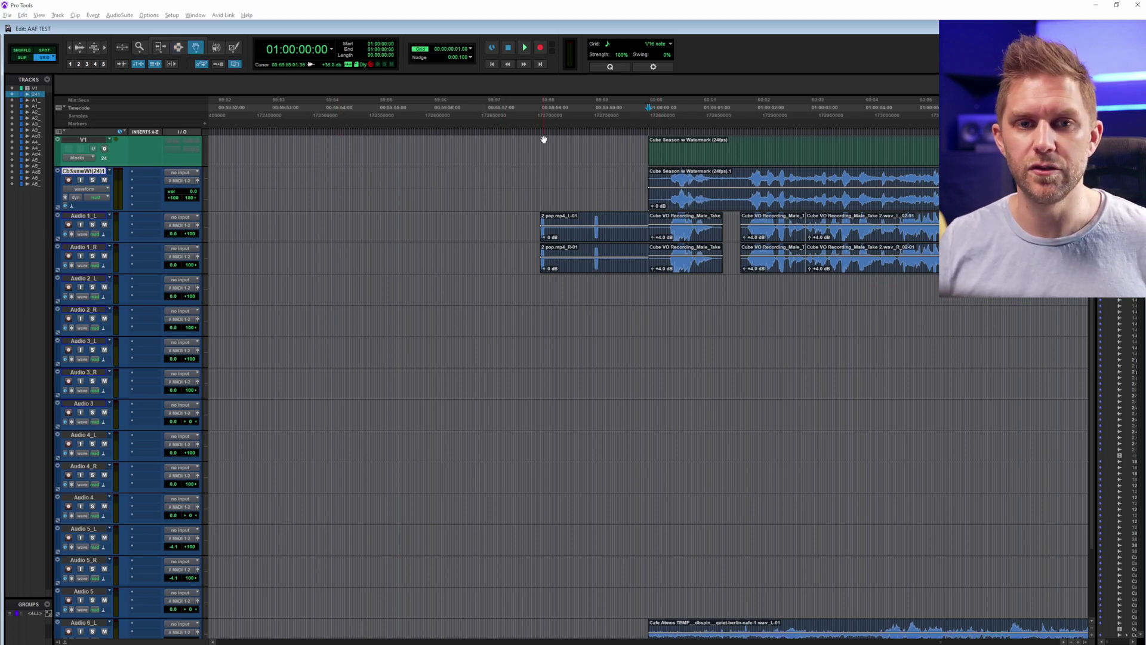
{"action": "left_click", "coordinate": [670, 146]}
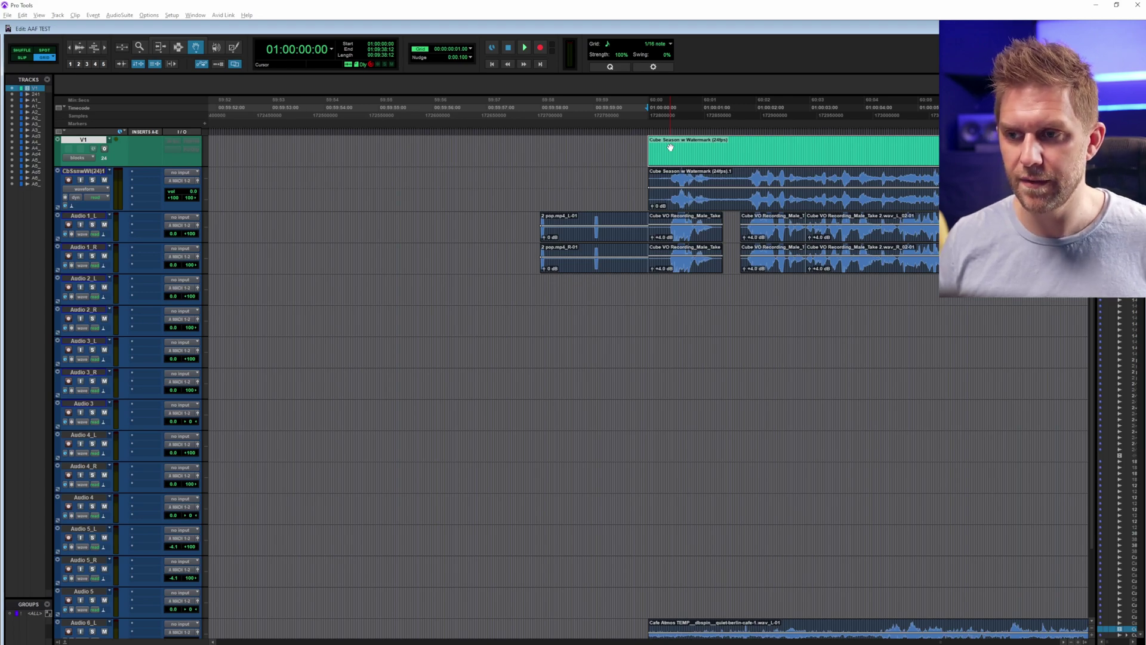
{"action": "key", "text": "F7"}
{"action": "key", "text": "ctrl+bracketright"}
{"action": "key", "text": "ctrl+bracketright"}
{"action": "key", "text": "ctrl+bracketright"}
{"action": "key", "text": "ctrl+bracketright"}
{"action": "key", "text": "ctrl+bracketright"}
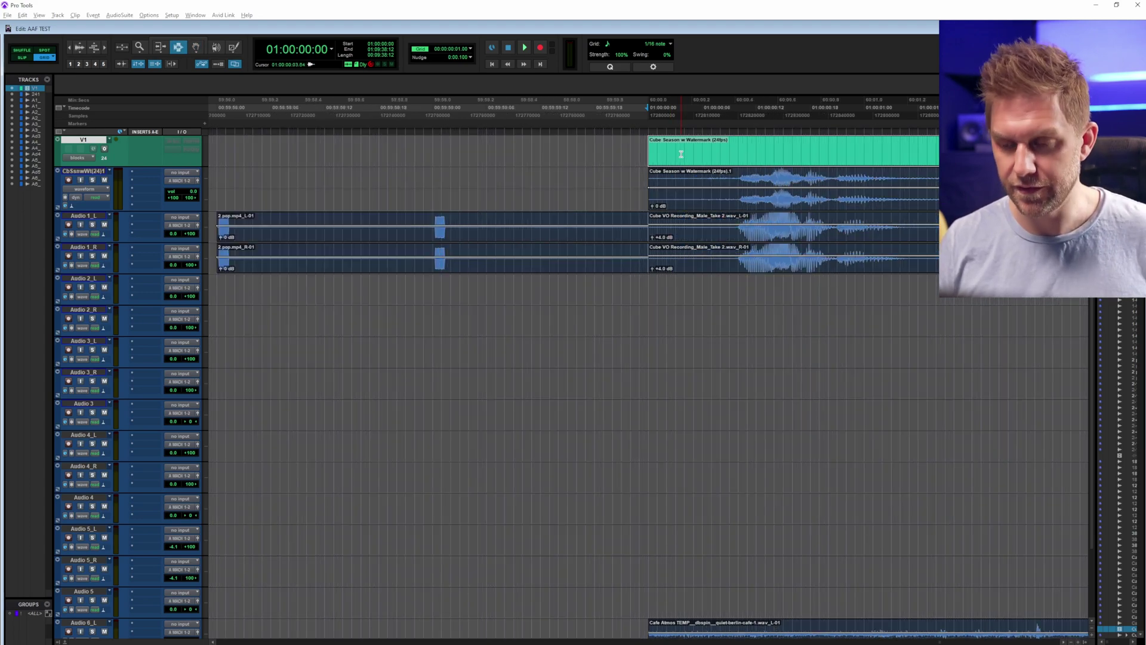
{"action": "key", "text": "ctrl+bracketleft"}
{"action": "key", "text": "ctrl+bracketleft"}
{"action": "key", "text": "ctrl+bracketleft"}
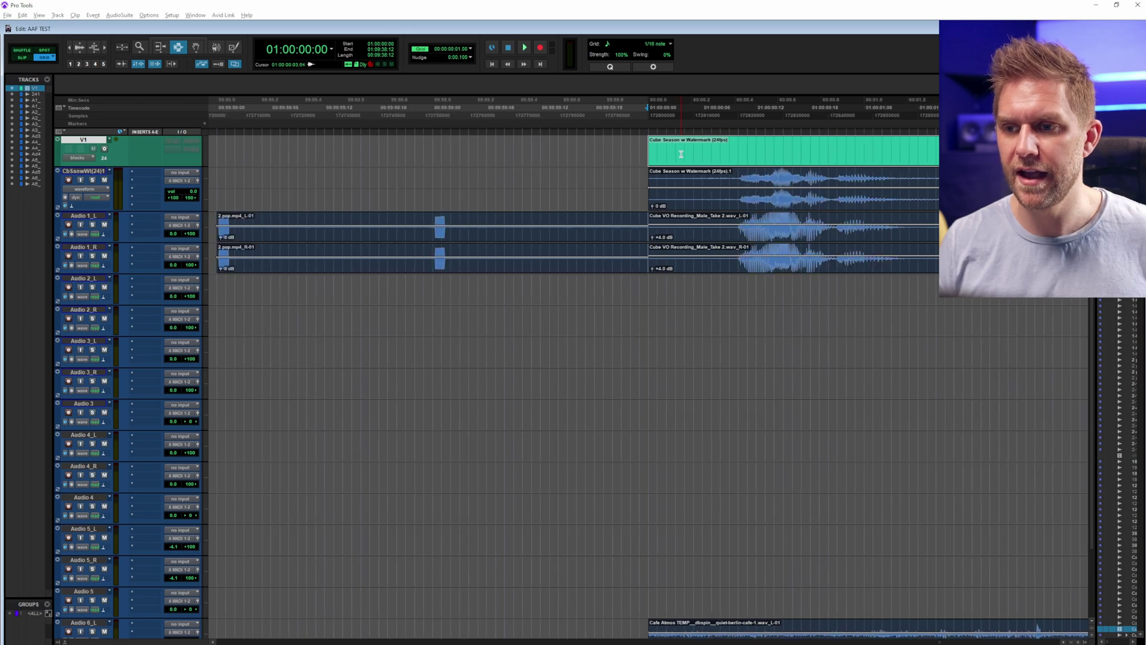
{"action": "key", "text": "ctrl+bracketright"}
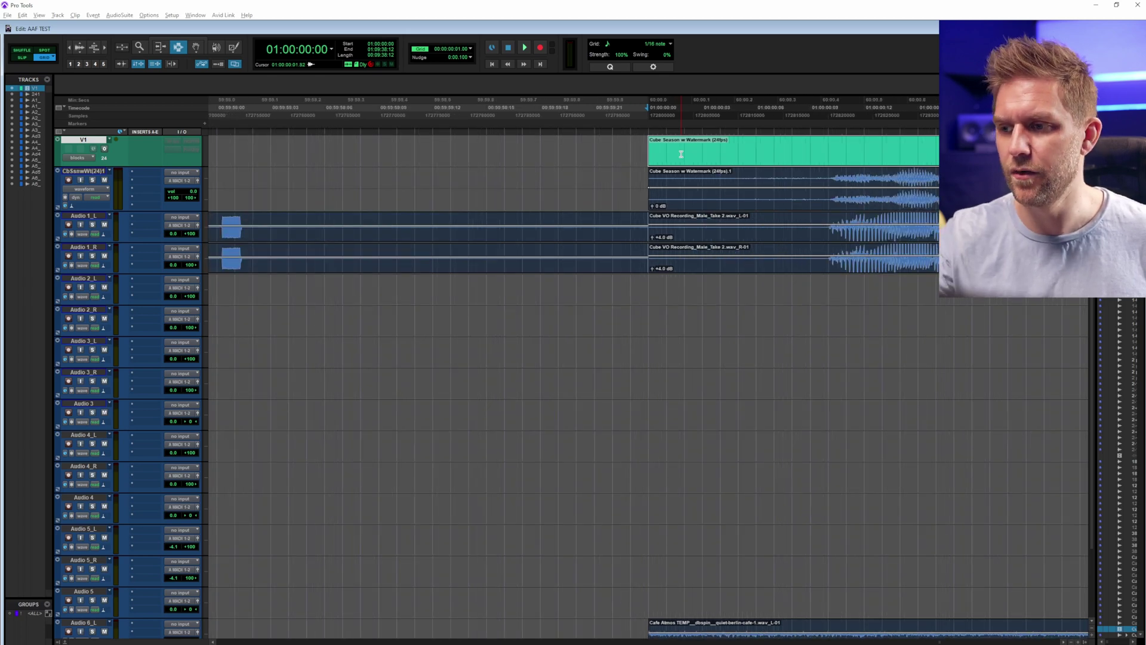
{"action": "scroll", "coordinate": [678, 243], "scroll_direction": "right", "scroll_amount": 3}
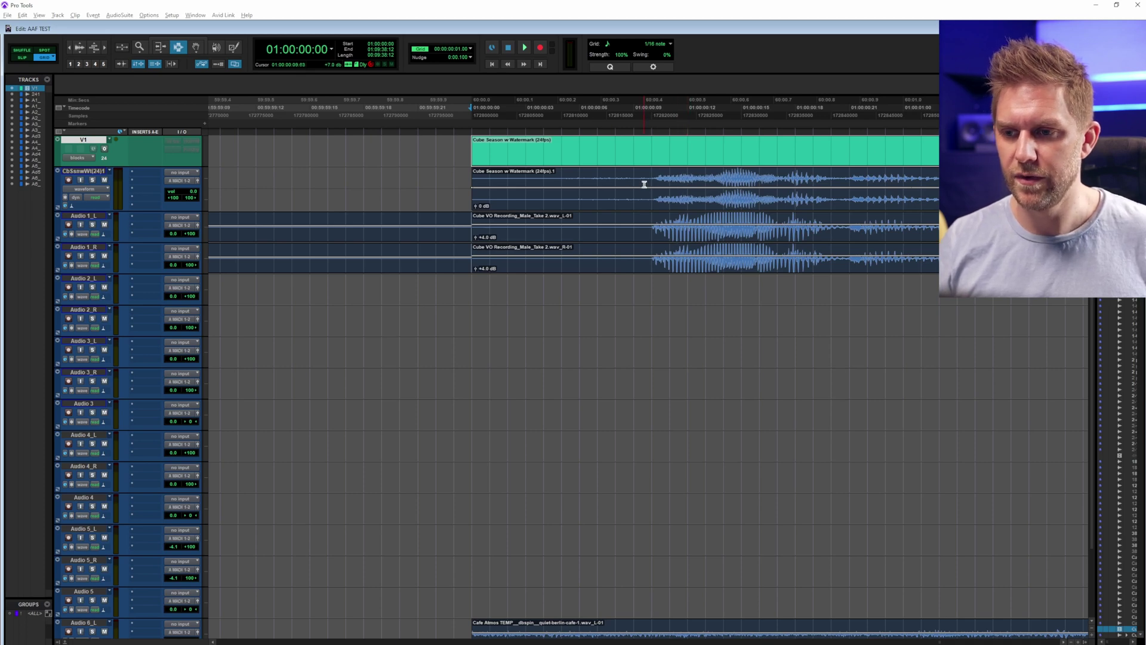
{"action": "key", "text": "ctrl+bracketleft"}
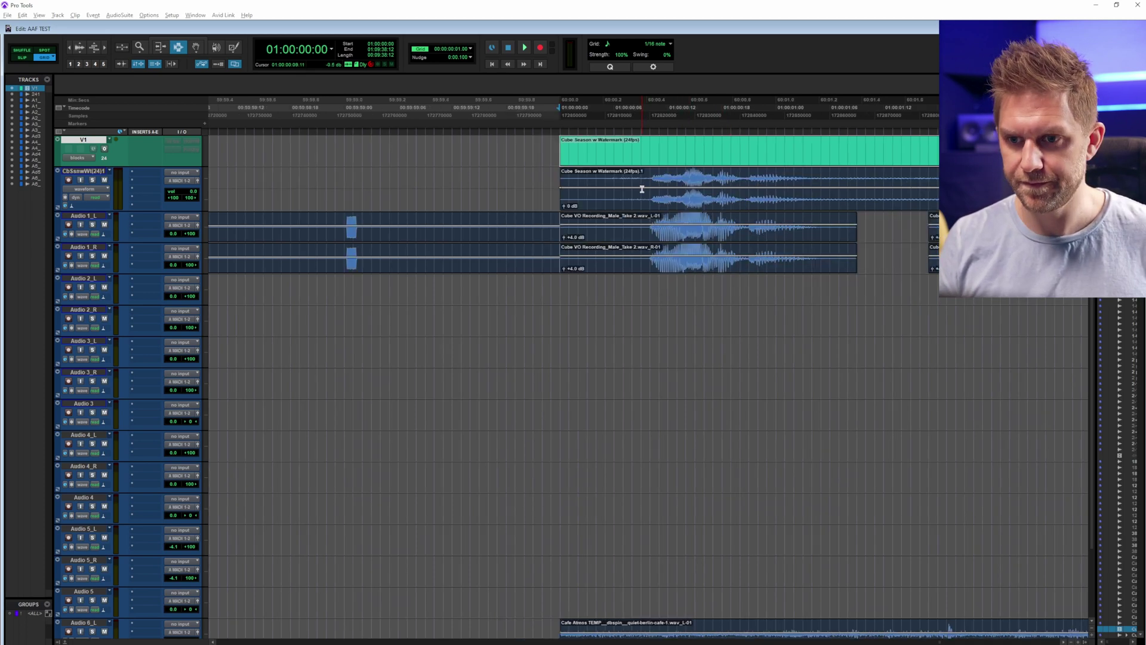